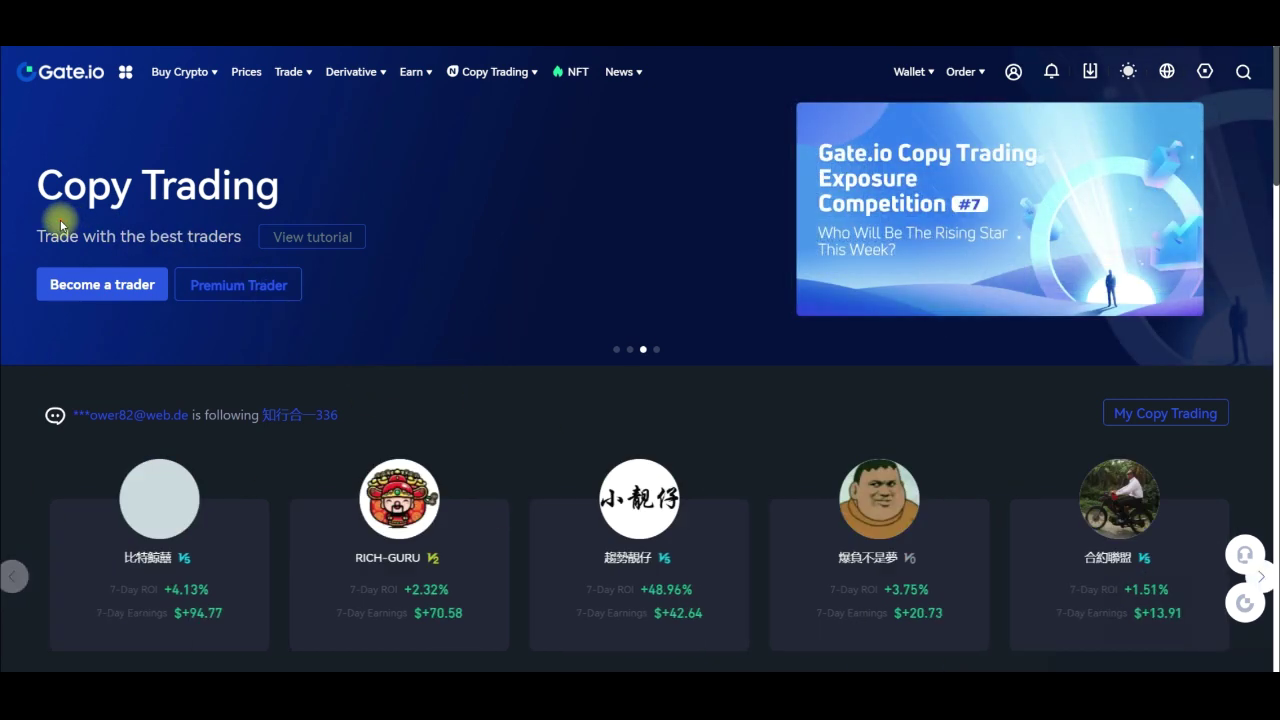
# Scroll down the Copy Trading page to the lead-trader table ranked by 7-day ROI
pyautogui.moveTo(59, 222)
pyautogui.mouseDown()
pyautogui.moveTo(281, 156)
pyautogui.moveTo(32, 183)
pyautogui.mouseUp()
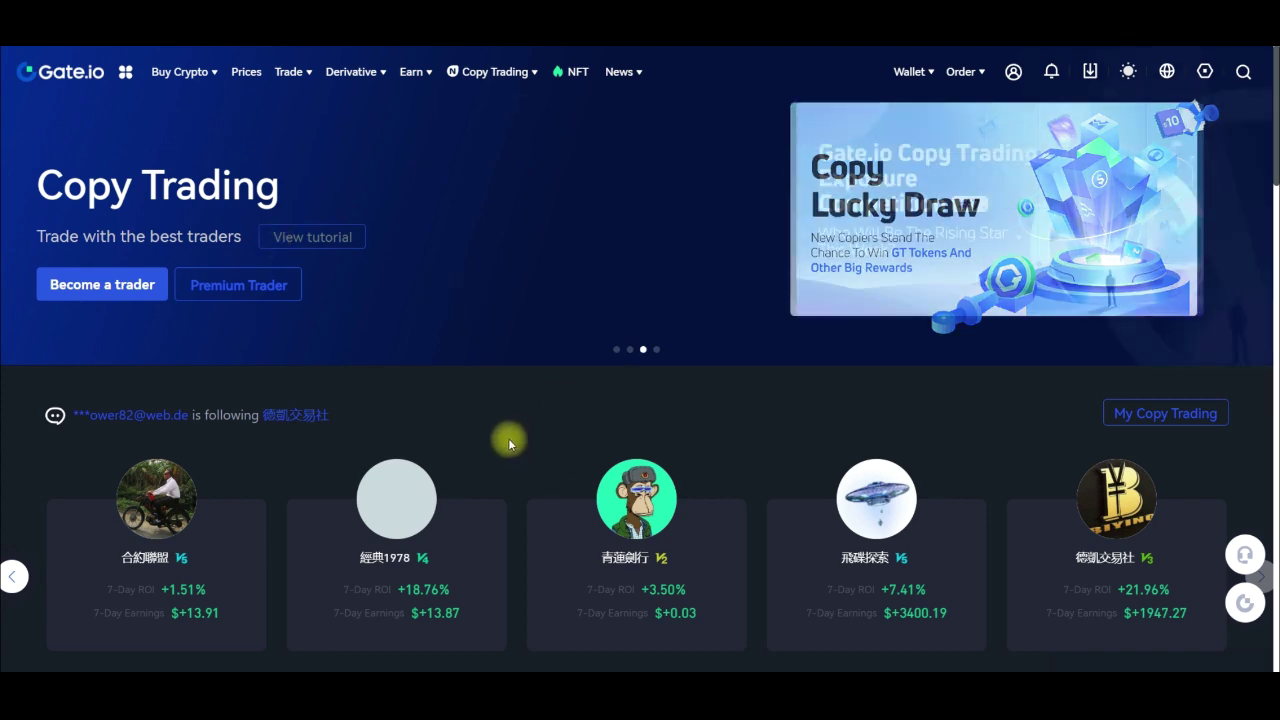
pyautogui.moveTo(351, 87)
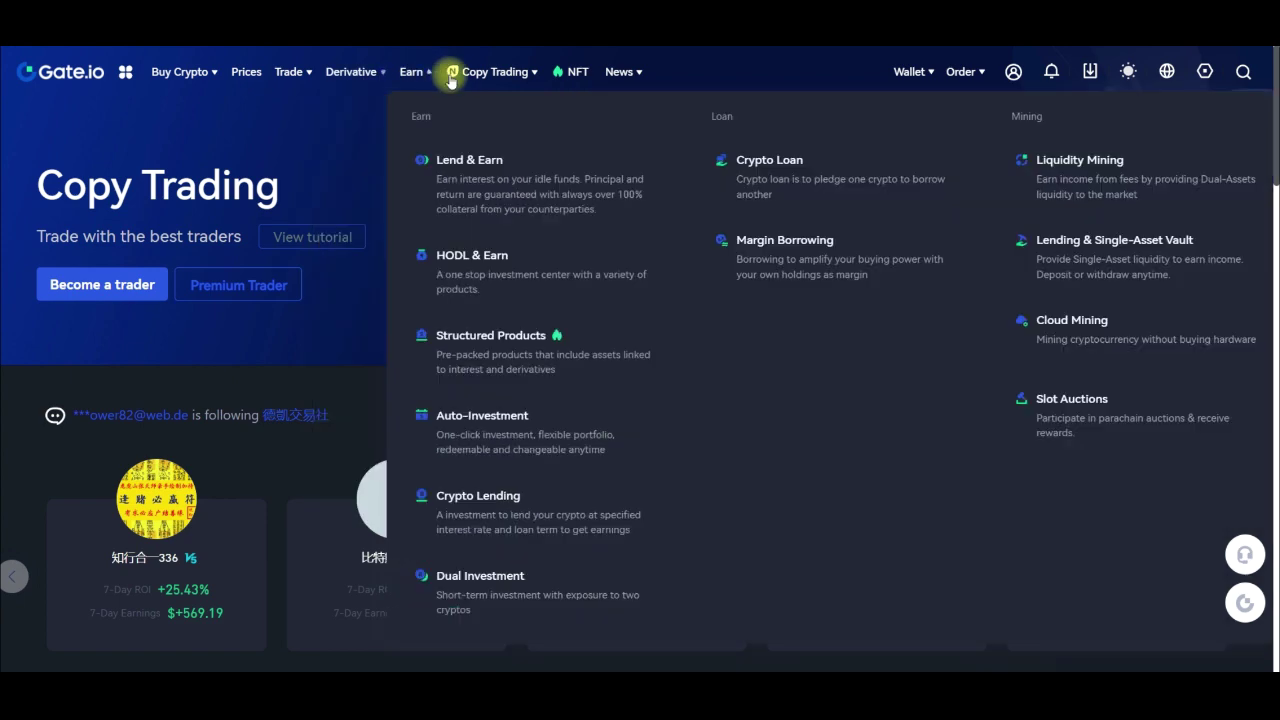
pyautogui.moveTo(491, 77)
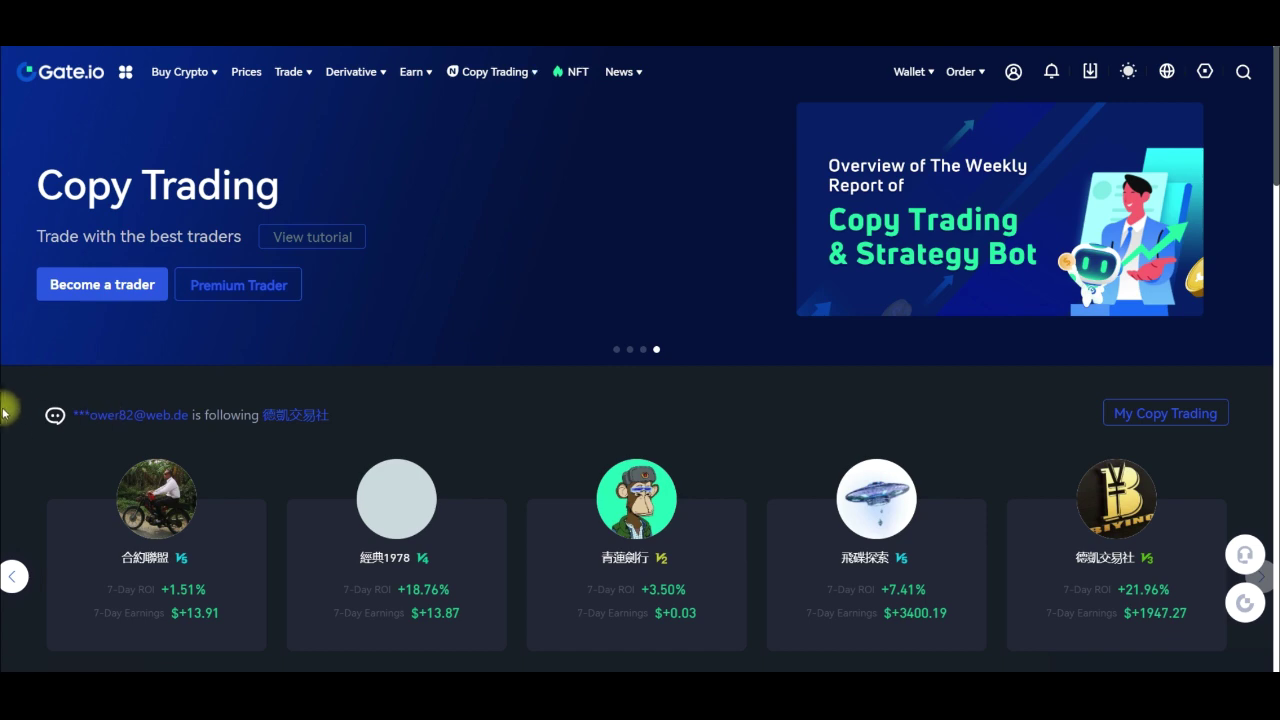
pyautogui.scroll(-2, 114, 374)
pyautogui.scroll(-4, 240, 535)
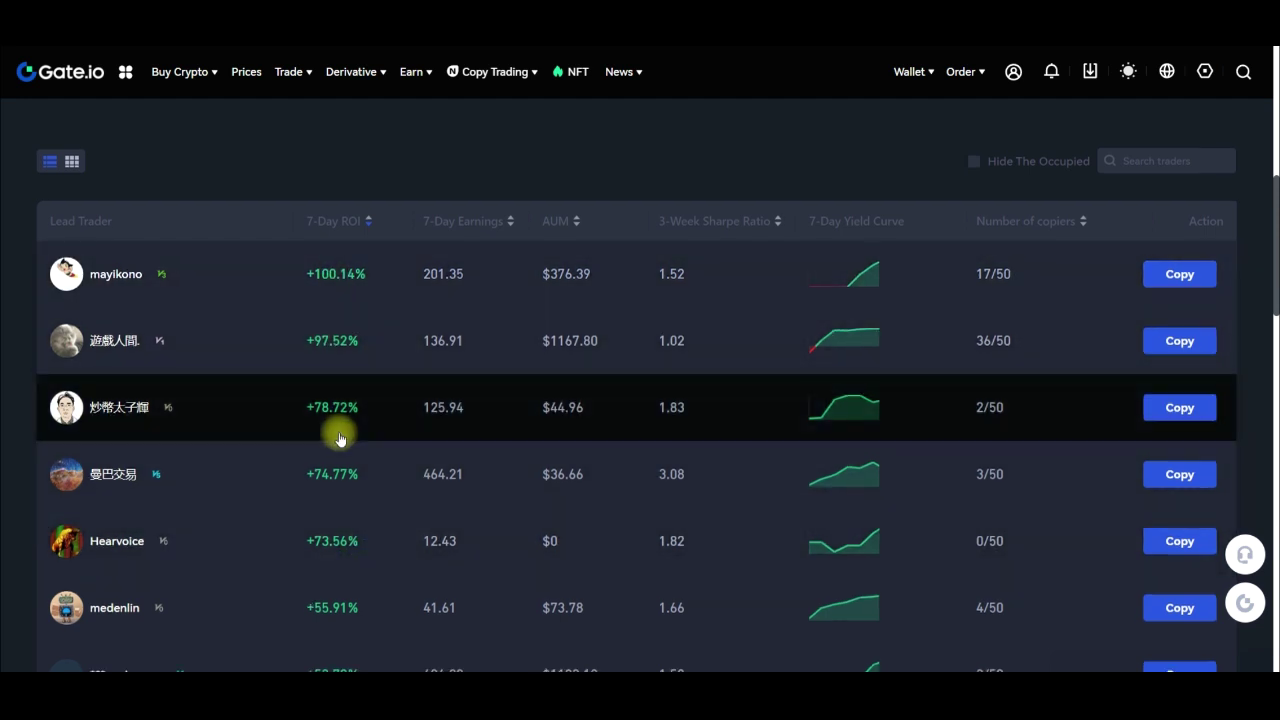
pyautogui.scroll(-3, 337, 420)
pyautogui.scroll(-2, 322, 537)
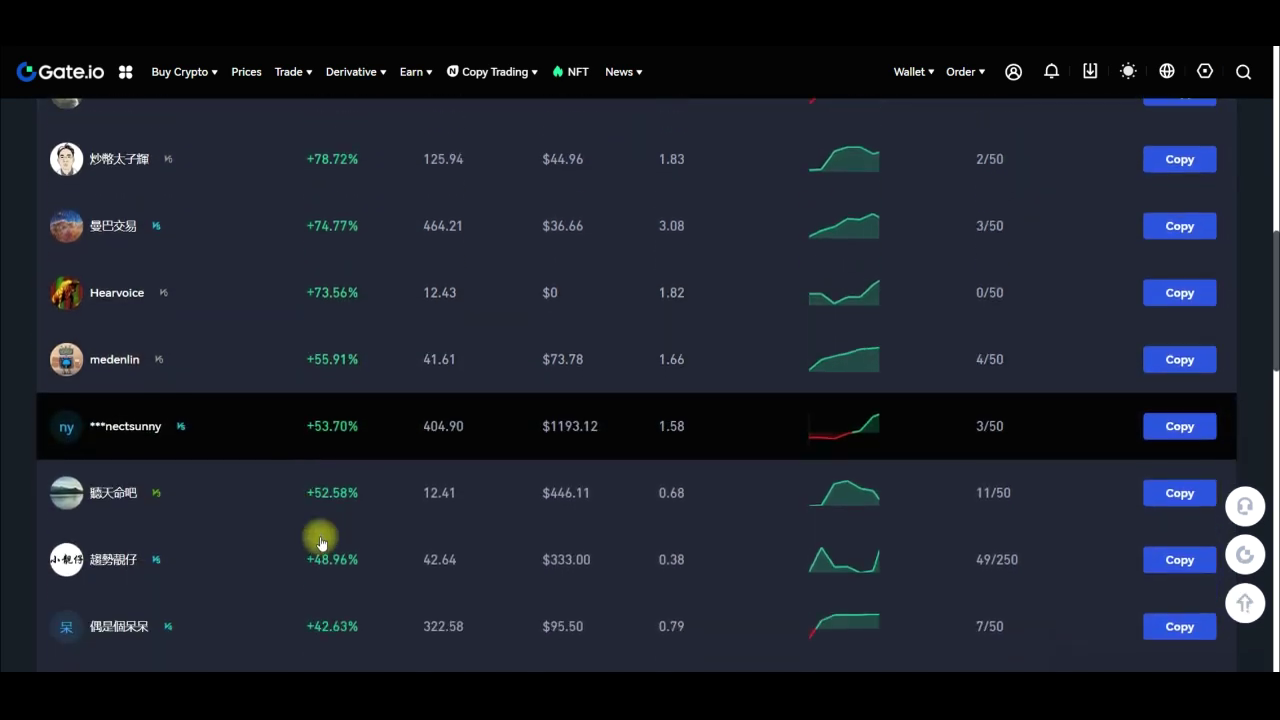
pyautogui.scroll(-1, 320, 537)
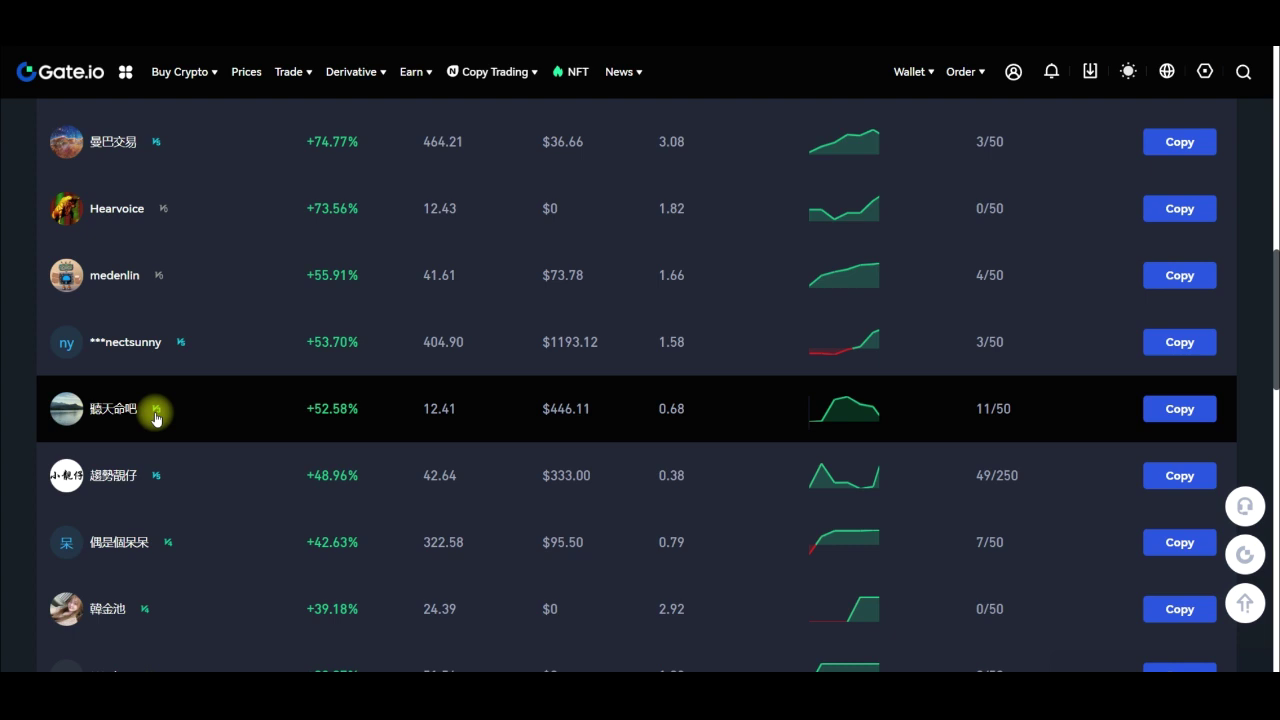
# Browse the lead-trader rows, topped at +100.14% ROI, then scroll back to the header
pyautogui.scroll(1, 195, 420)
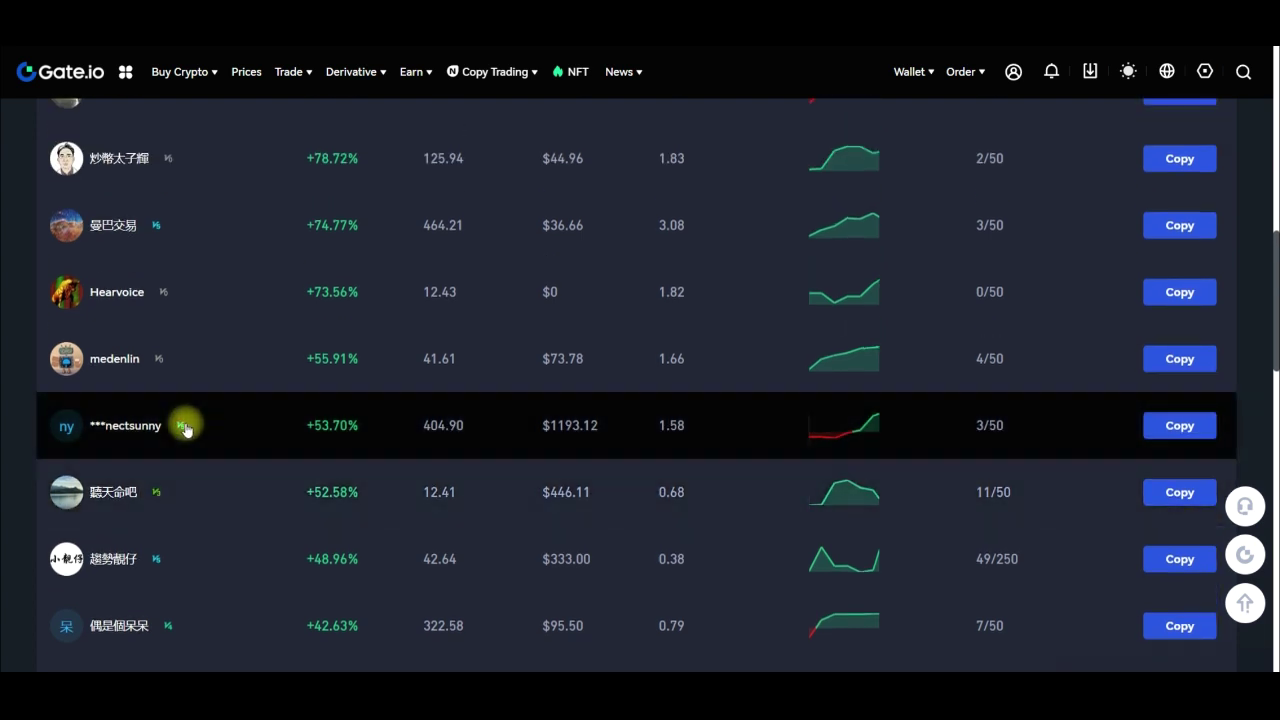
pyautogui.scroll(-2, 189, 430)
pyautogui.scroll(-4, 237, 548)
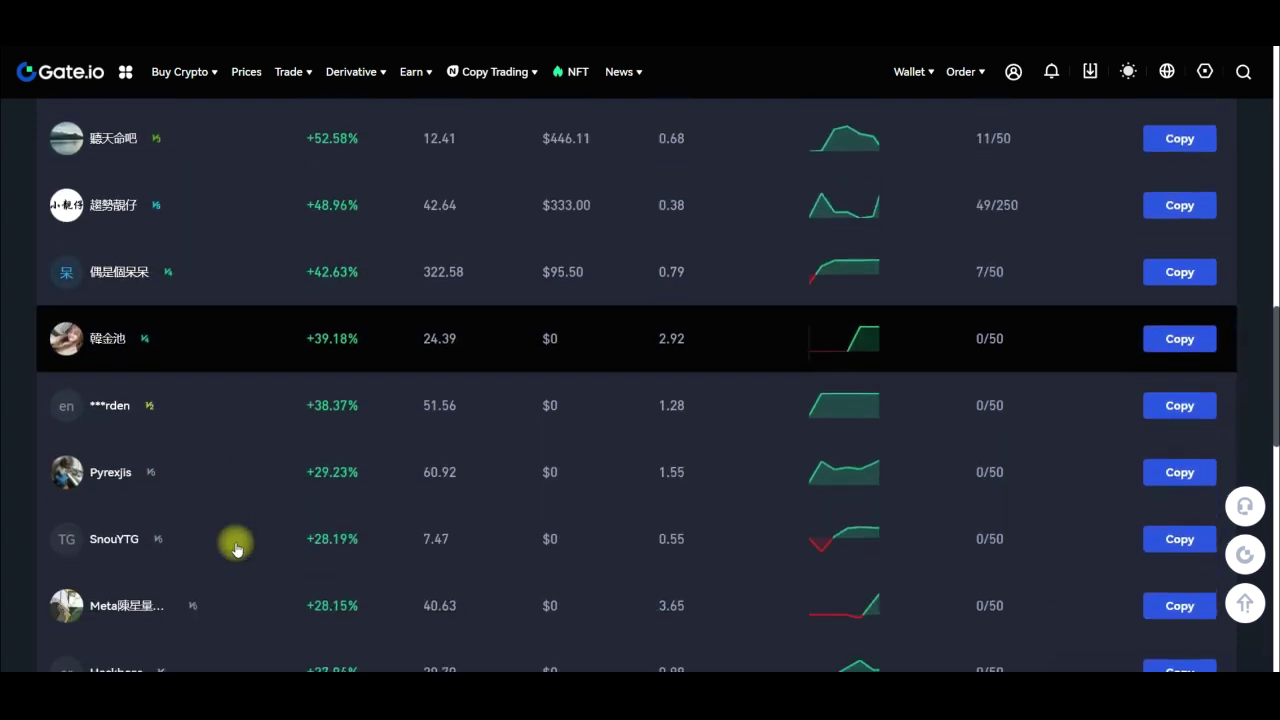
pyautogui.scroll(-3, 237, 548)
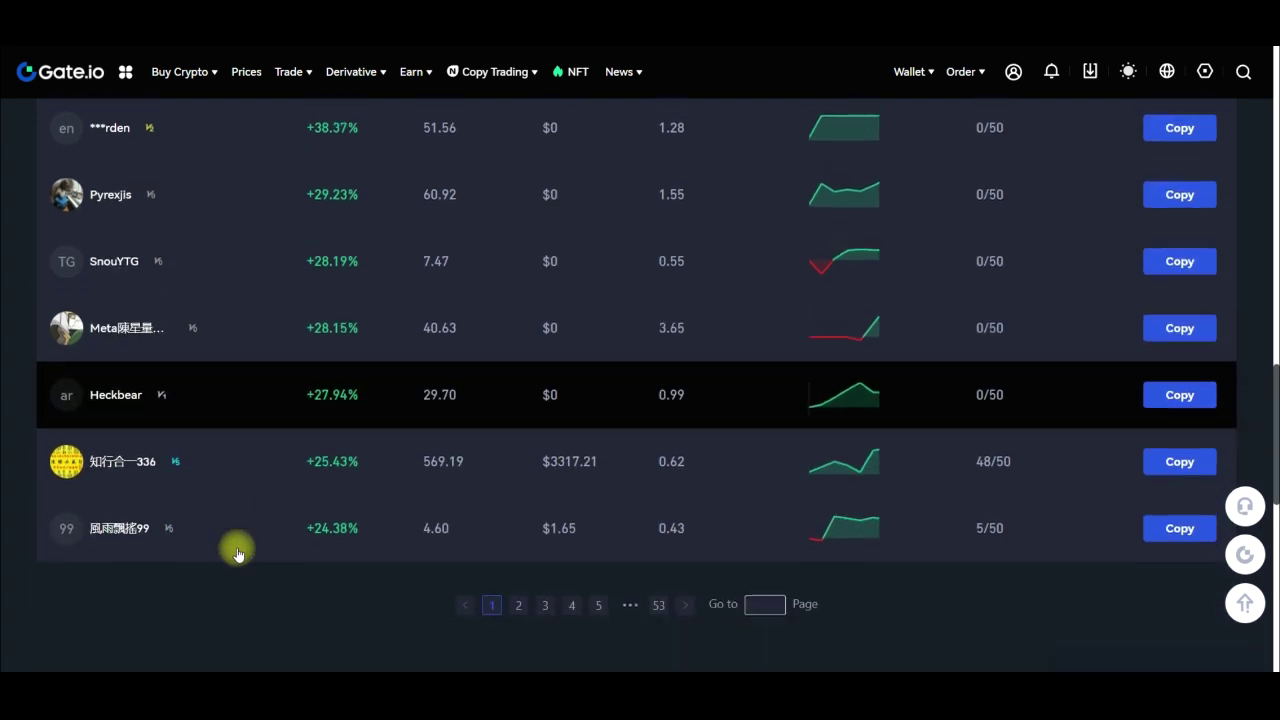
pyautogui.scroll(2, 238, 553)
pyautogui.scroll(6, 238, 553)
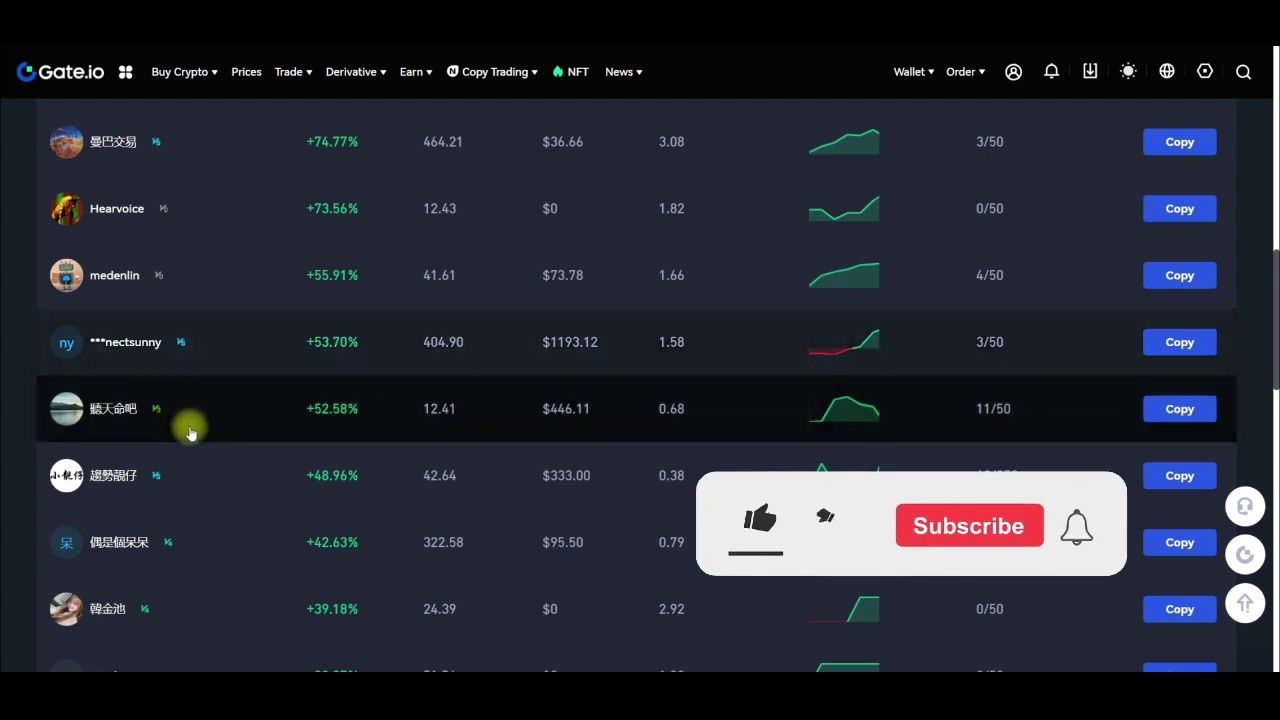
pyautogui.scroll(5, 194, 430)
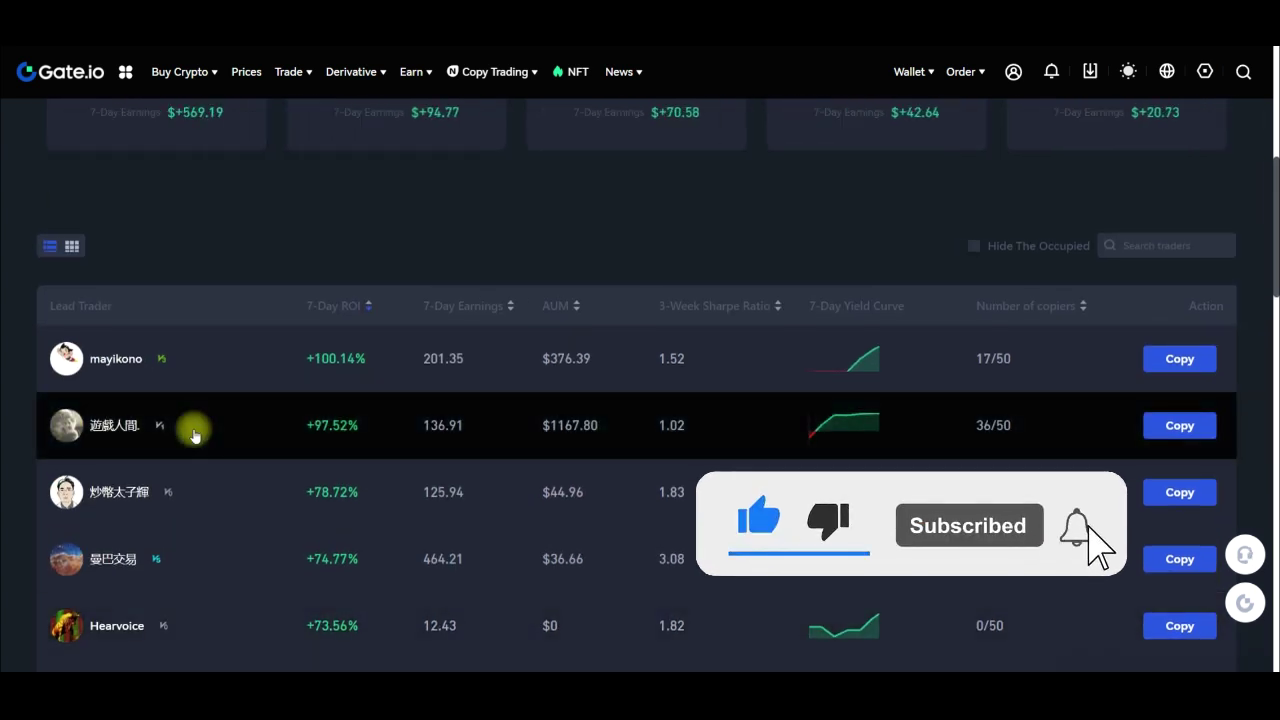
pyautogui.scroll(1, 526, 440)
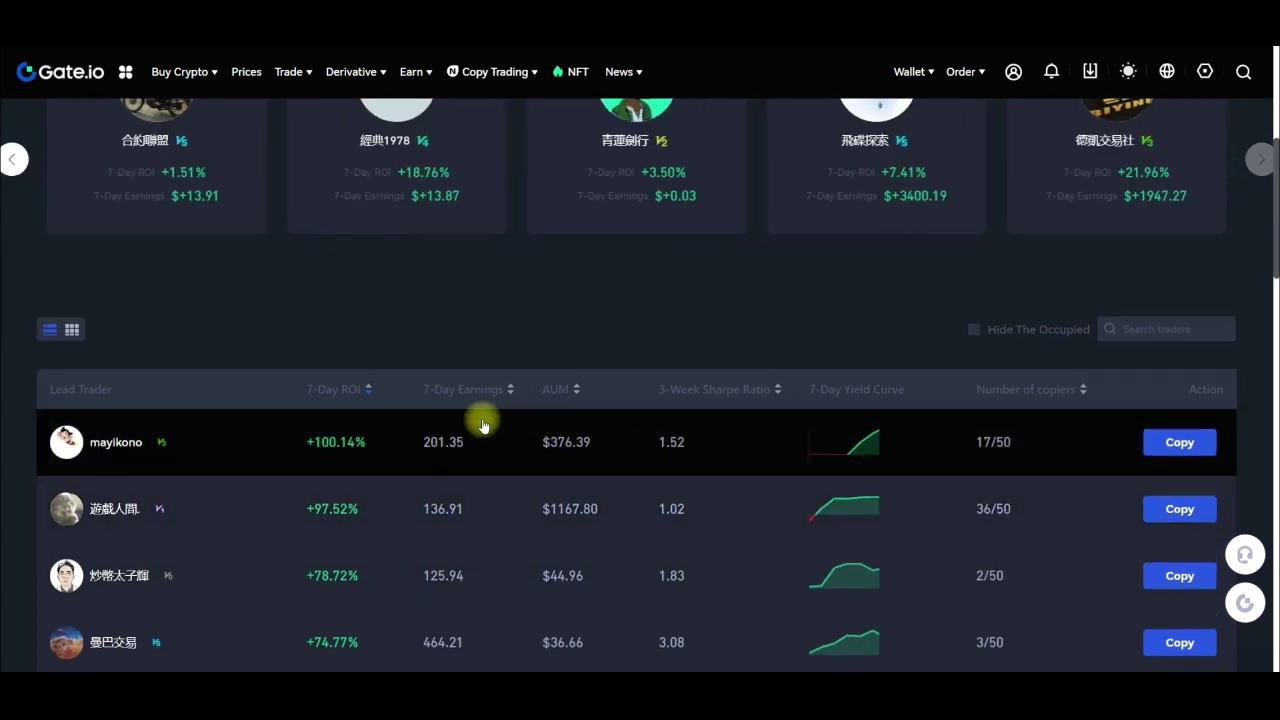
pyautogui.scroll(-2, 188, 440)
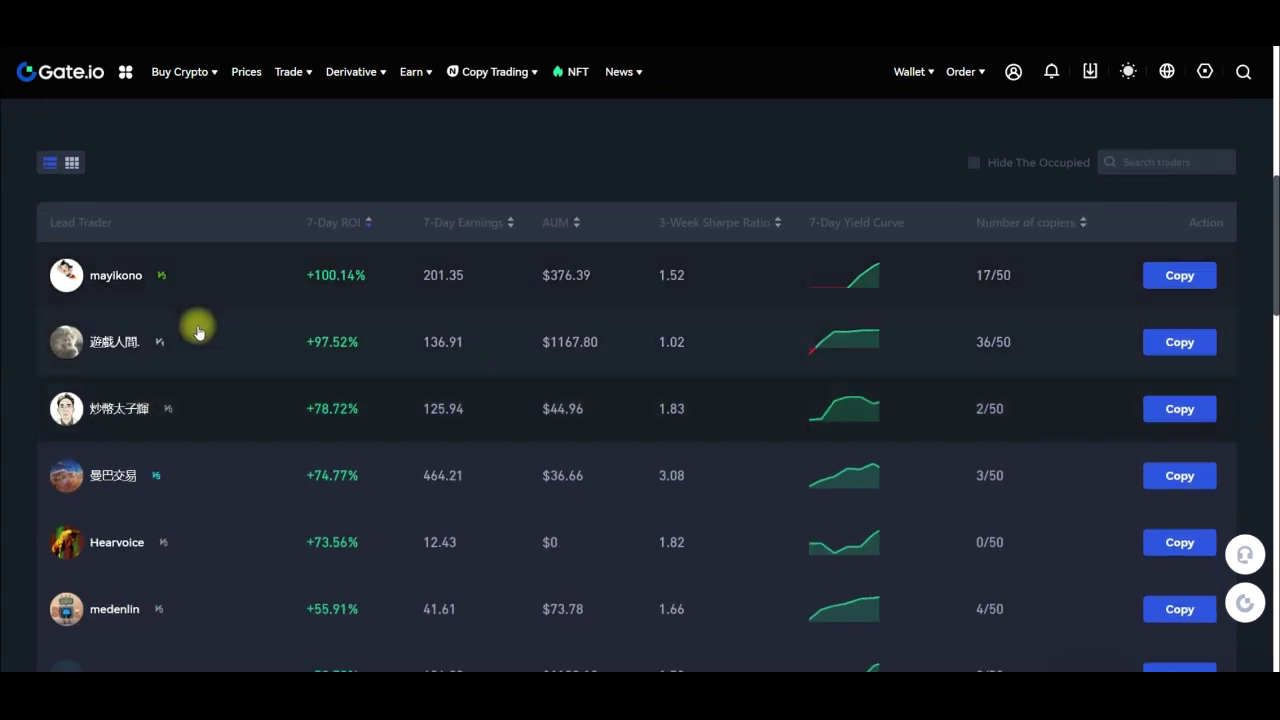
pyautogui.scroll(2, 150, 420)
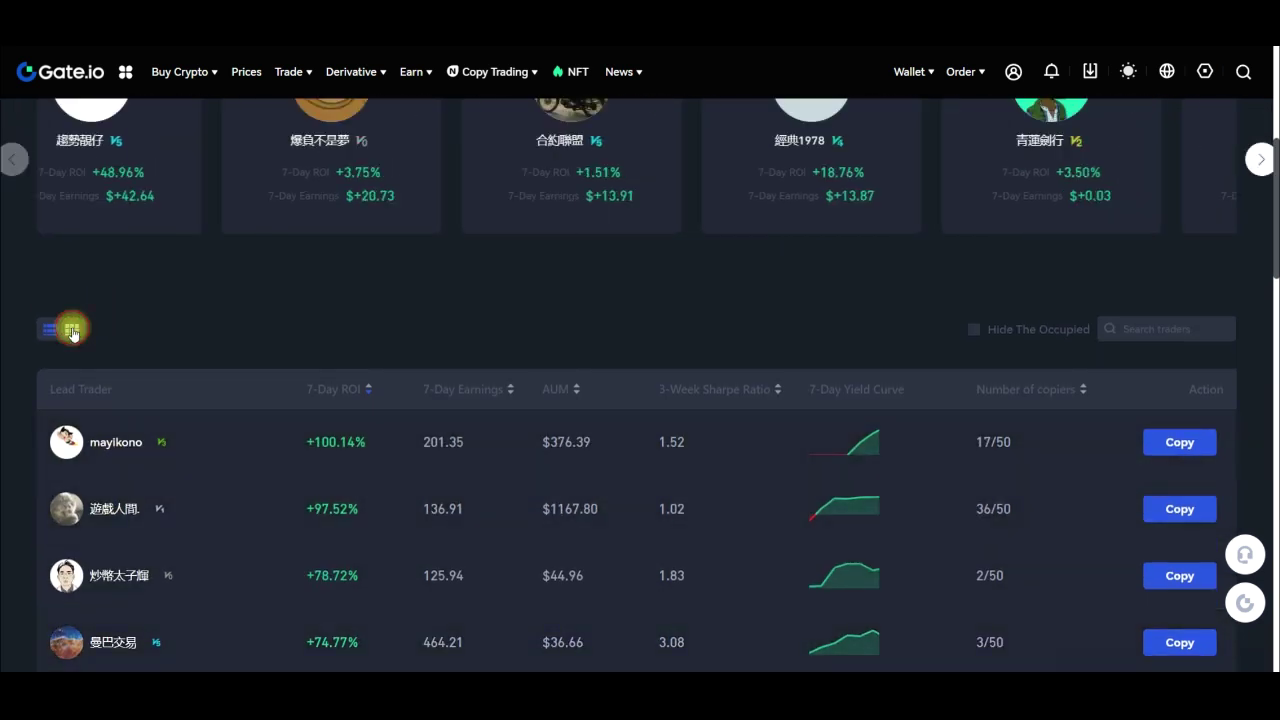
# Switch the lead traders to card view and toggle Hide The Occupied on, then off
pyautogui.click(72, 329)
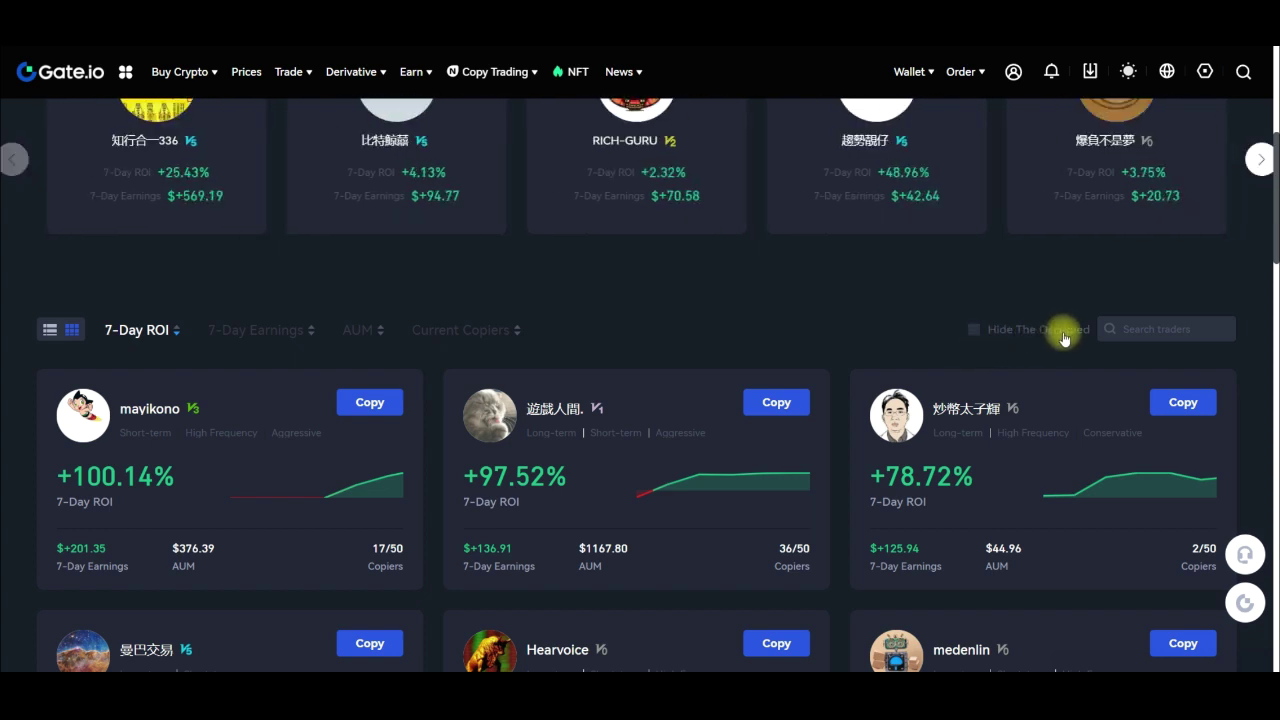
pyautogui.click(976, 337)
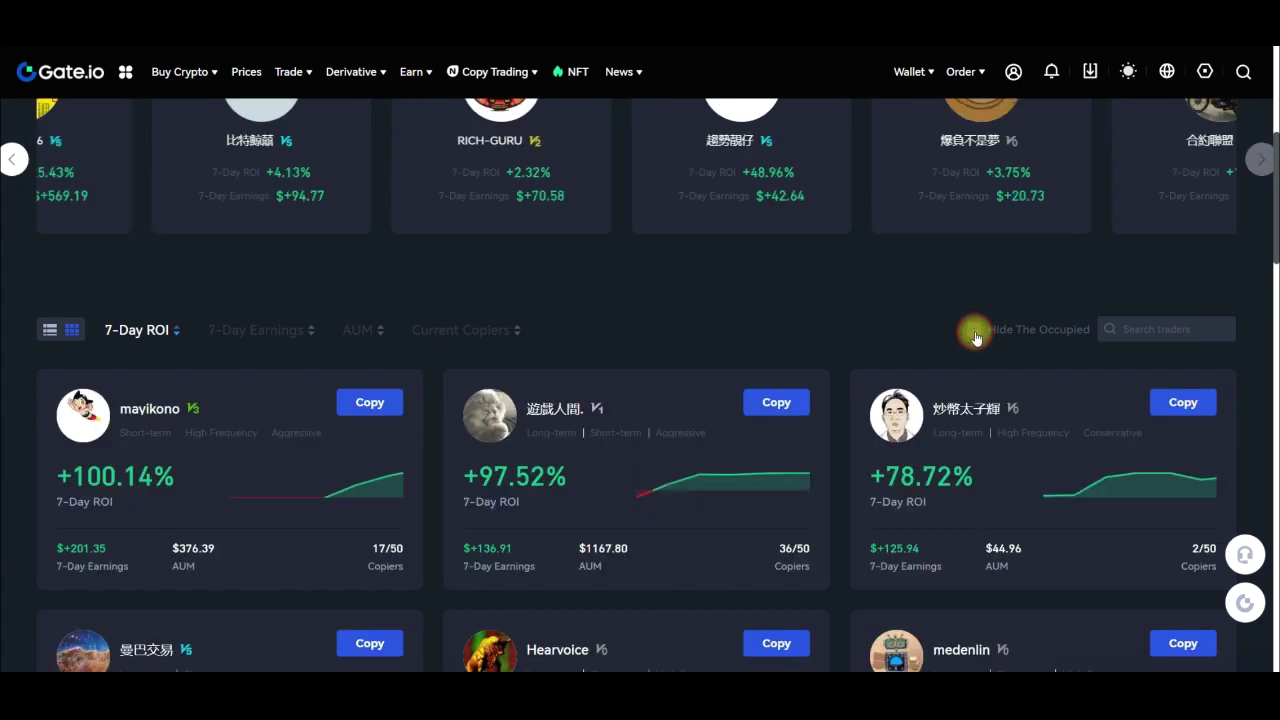
pyautogui.click(976, 337)
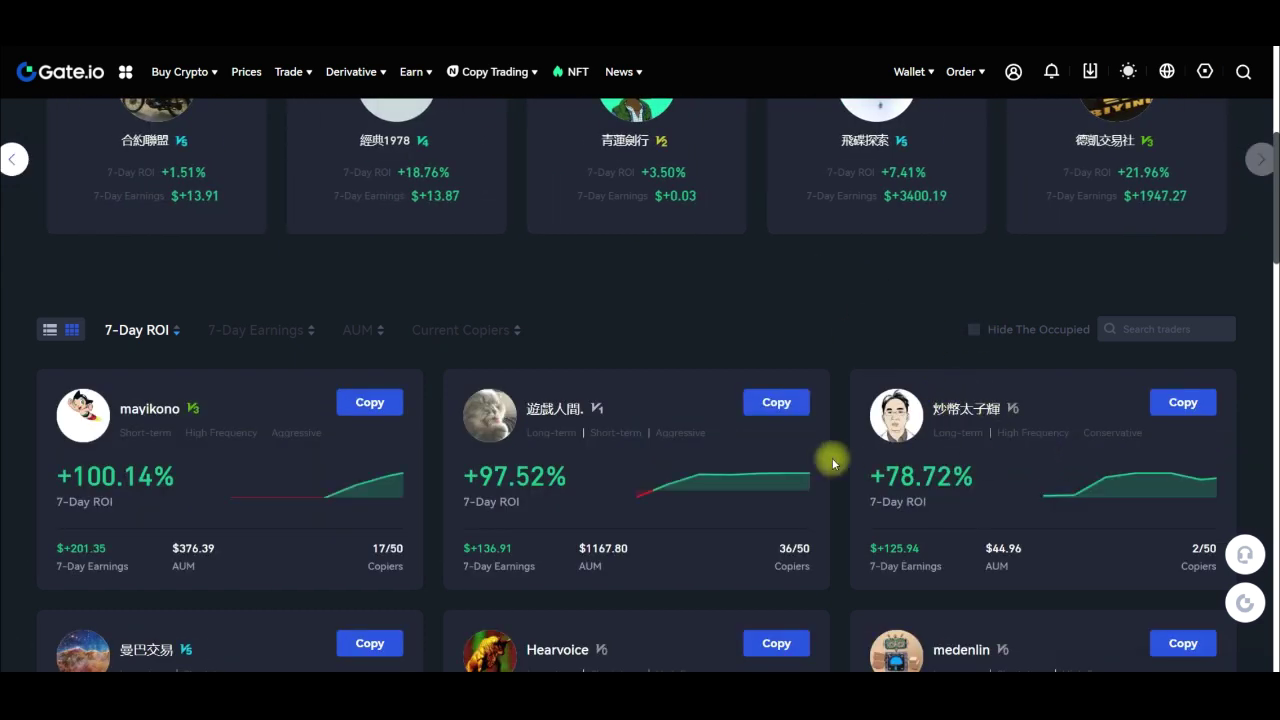
# Scroll through the trader cards showing ROI, earnings, AUM and copier counts, then back up
pyautogui.scroll(-3, 832, 461)
pyautogui.scroll(-2, 986, 314)
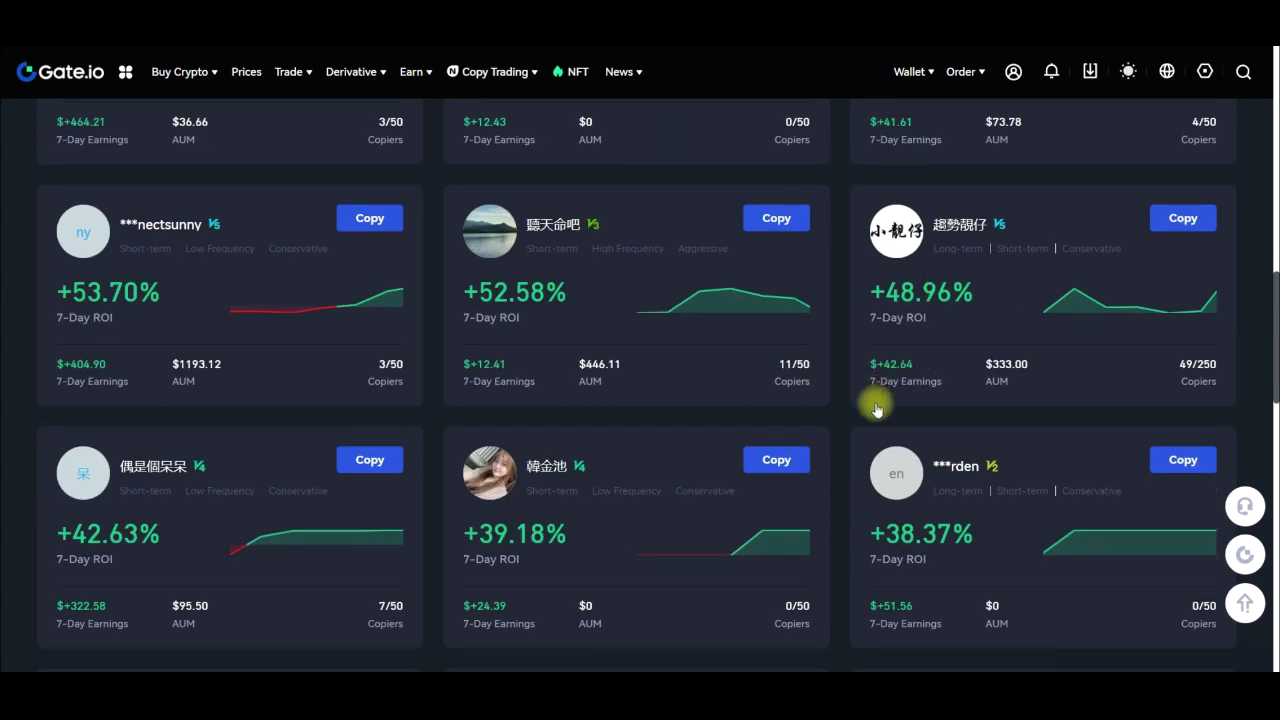
pyautogui.scroll(-3, 677, 446)
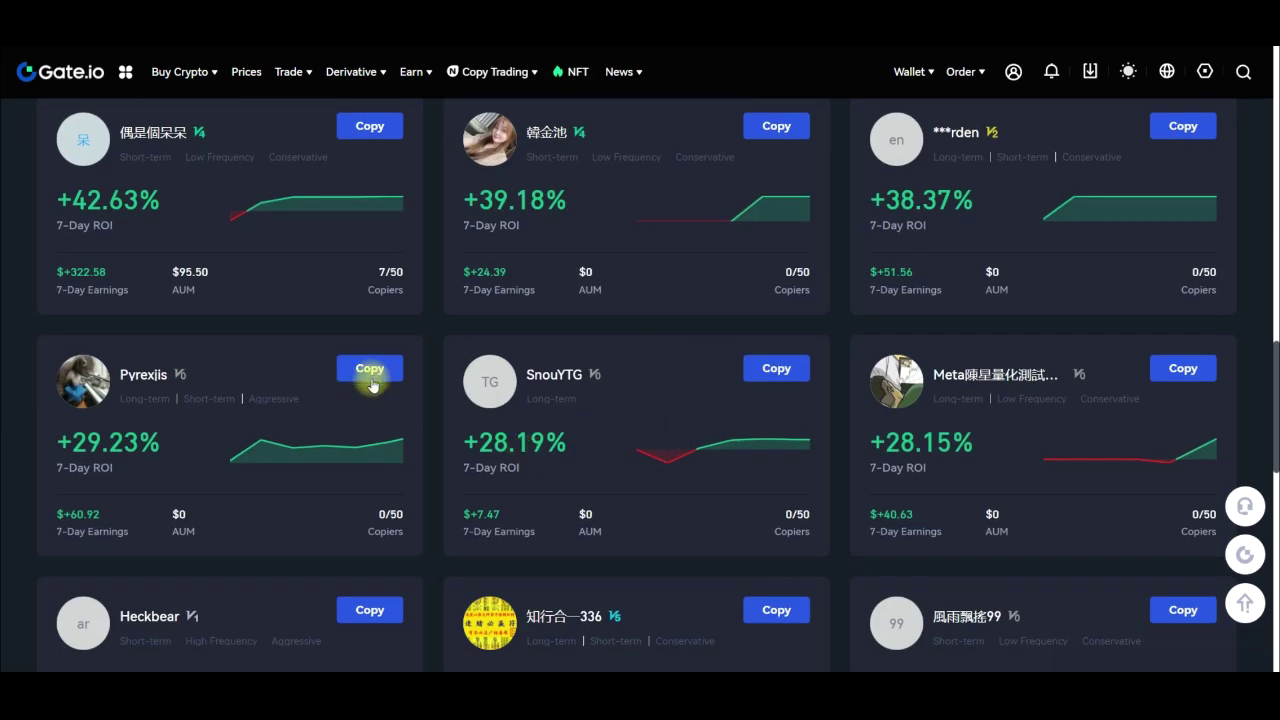
pyautogui.scroll(4, 357, 380)
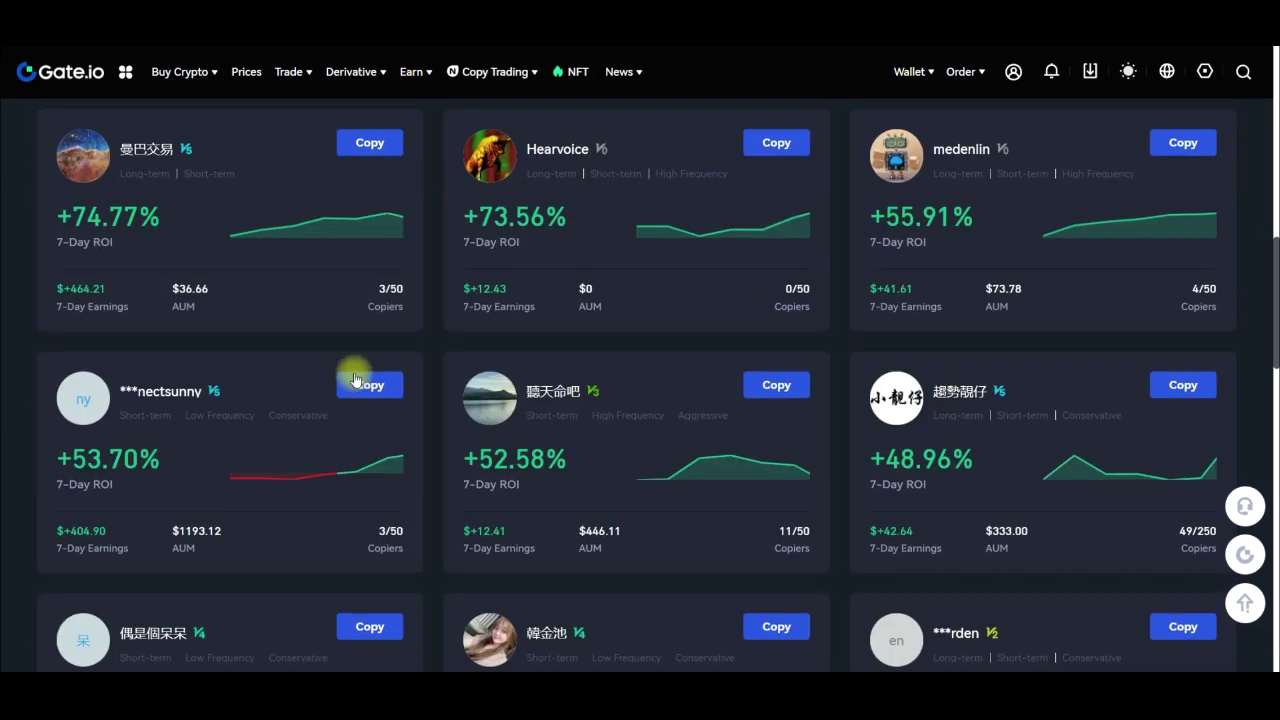
pyautogui.scroll(8, 355, 380)
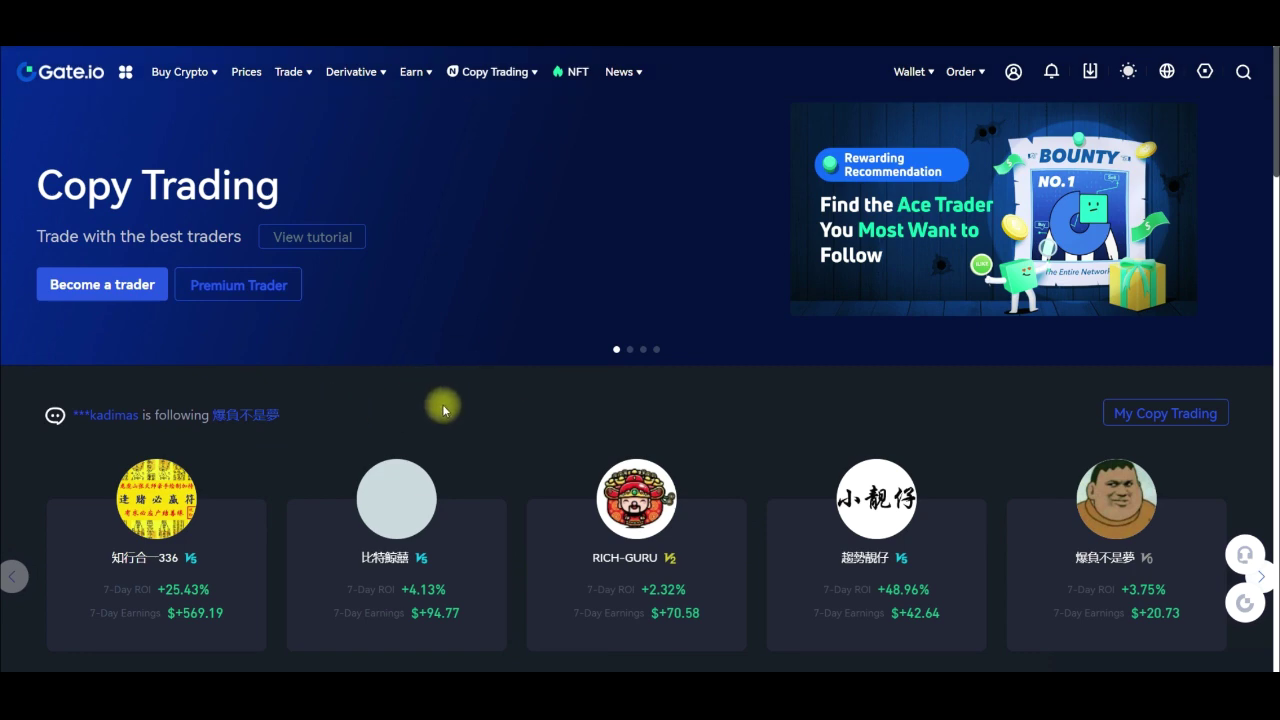
pyautogui.scroll(-2, 440, 440)
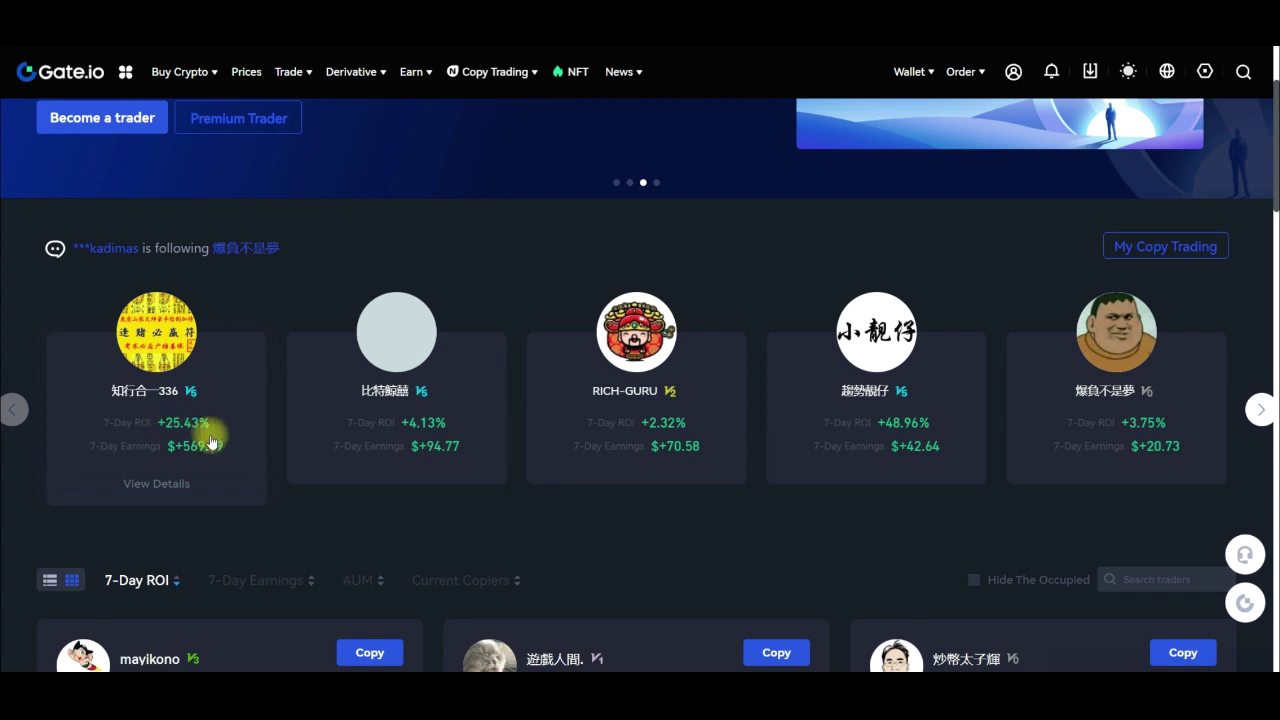
# Open the +25.43% featured trader's profile, with 73 days leading and the Auto-Copy box
pyautogui.click(171, 432)
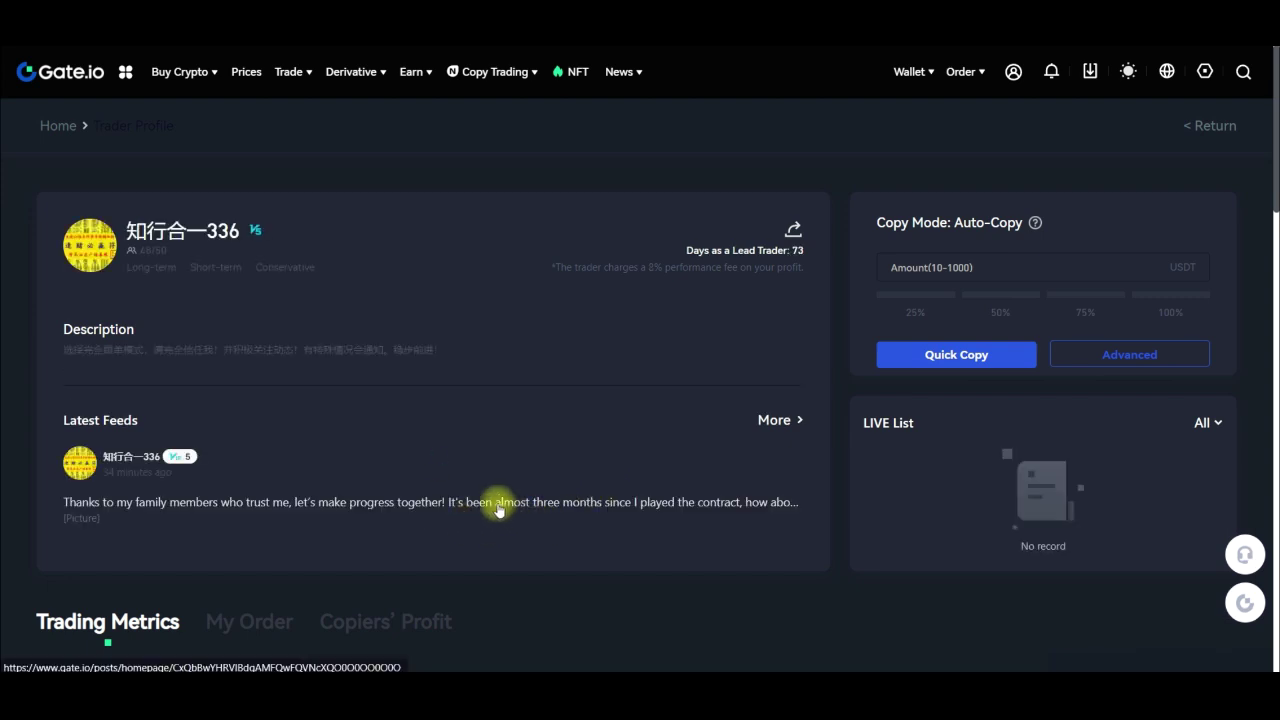
pyautogui.scroll(-5, 617, 323)
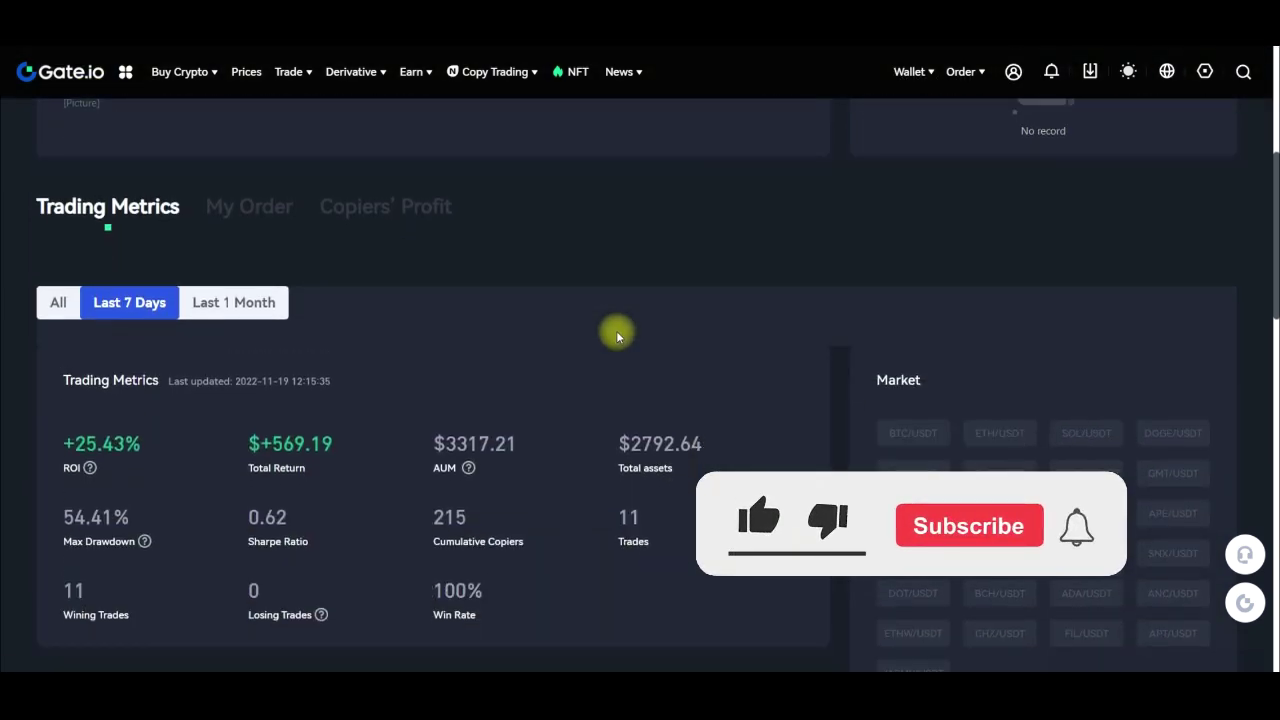
pyautogui.scroll(1, 570, 350)
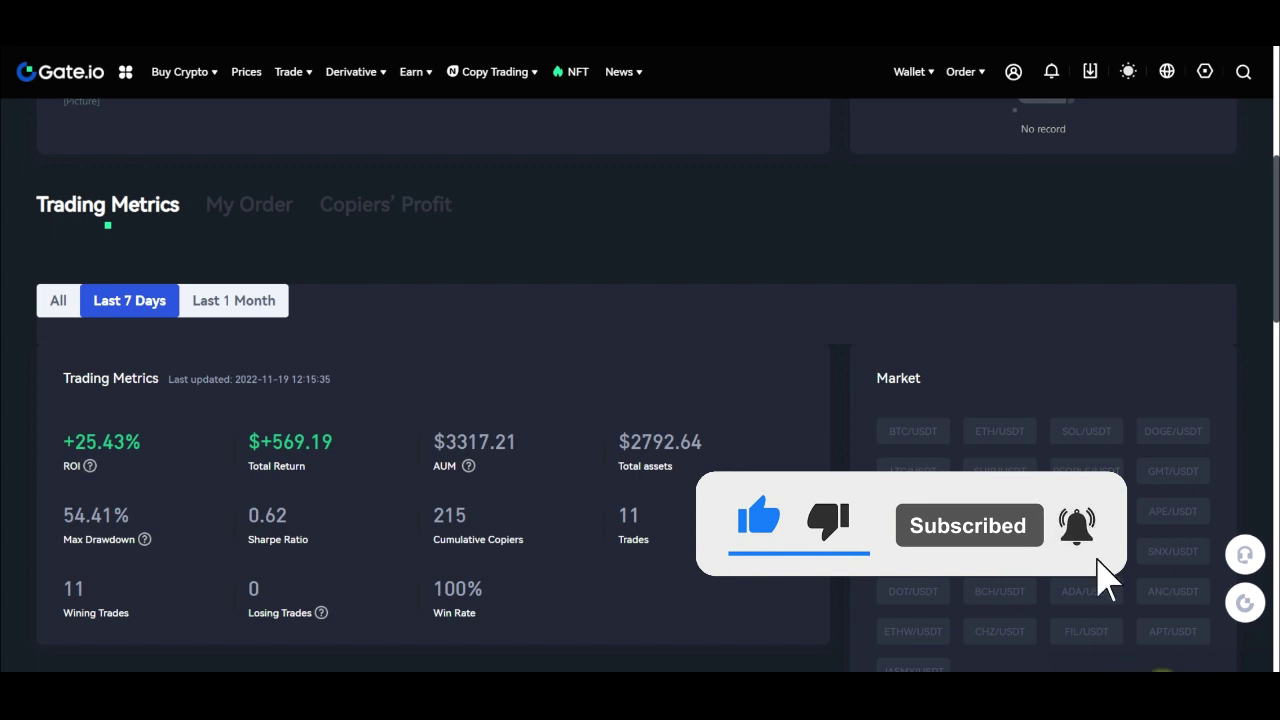
pyautogui.moveTo(103, 334)
pyautogui.mouseDown()
pyautogui.moveTo(126, 254)
pyautogui.moveTo(86, 326)
pyautogui.mouseUp()
pyautogui.moveTo(57, 494)
pyautogui.mouseDown()
pyautogui.moveTo(163, 451)
pyautogui.moveTo(20, 449)
pyautogui.moveTo(55, 470)
pyautogui.mouseUp()
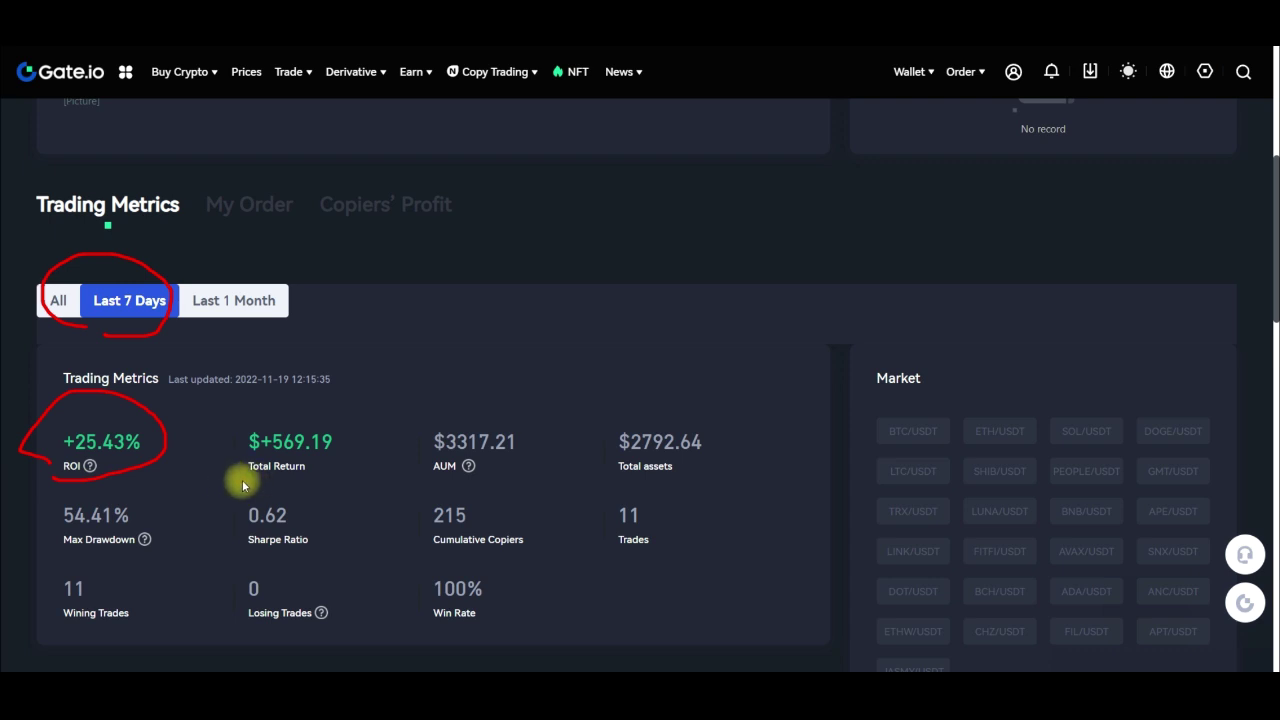
pyautogui.moveTo(242, 479); pyautogui.dragTo(343, 420)
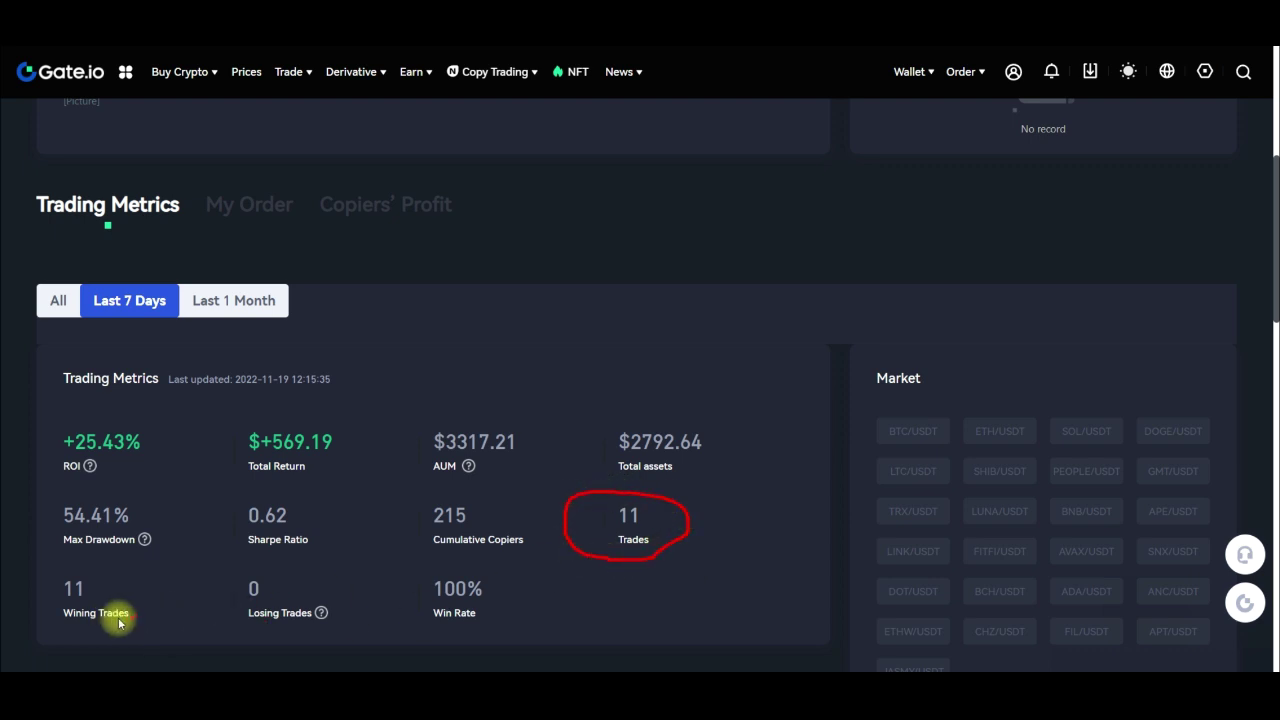
pyautogui.moveTo(82, 627)
pyautogui.mouseDown()
pyautogui.moveTo(54, 560)
pyautogui.moveTo(78, 640)
pyautogui.mouseUp()
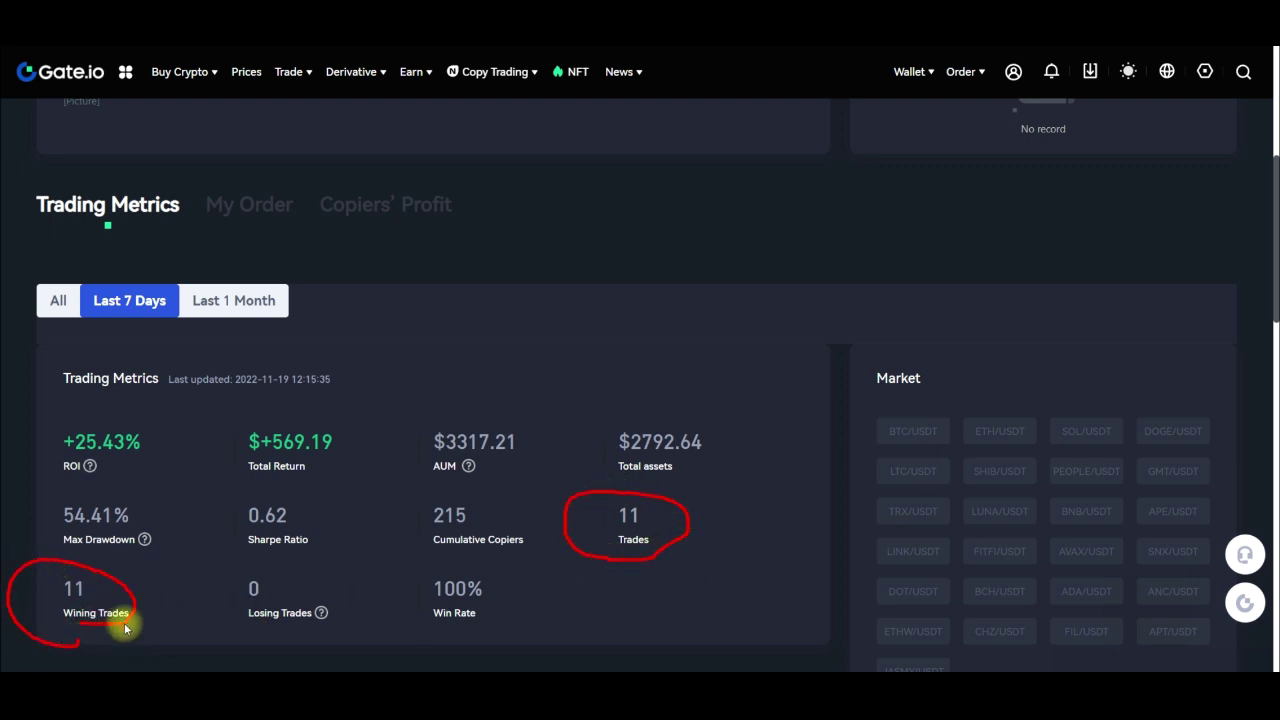
pyautogui.moveTo(249, 627); pyautogui.dragTo(221, 571)
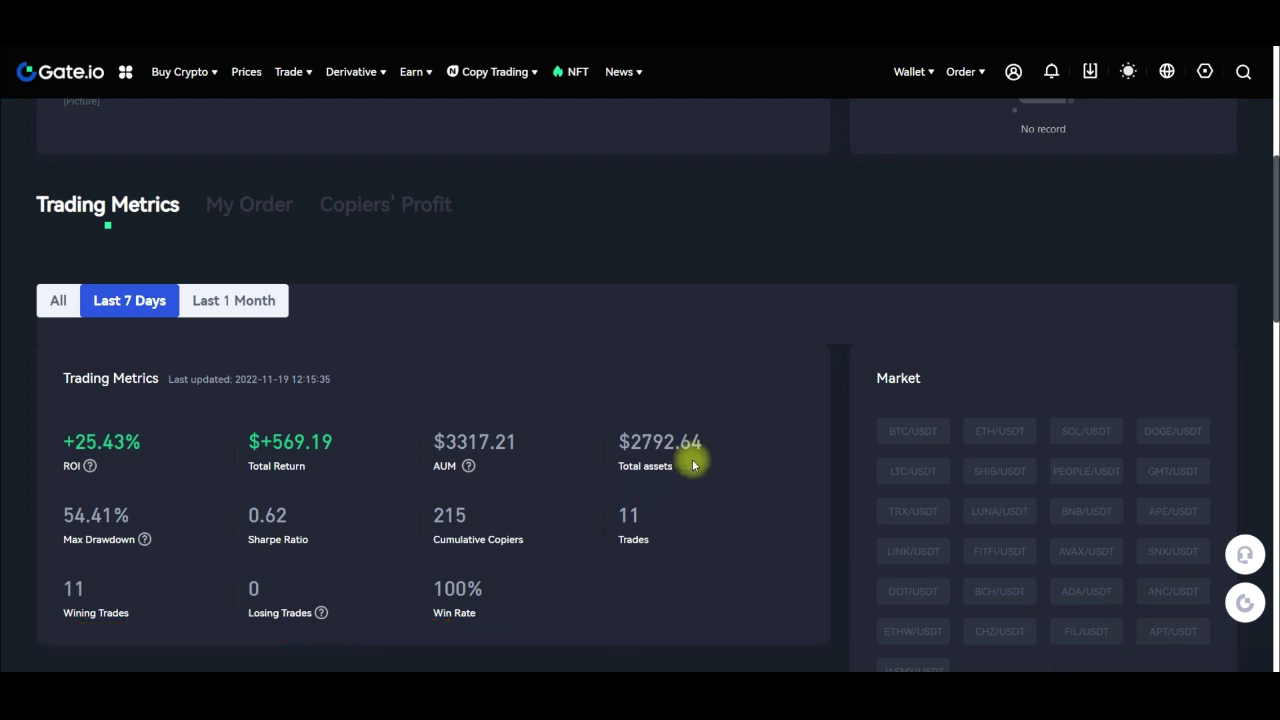
pyautogui.scroll(3, 692, 459)
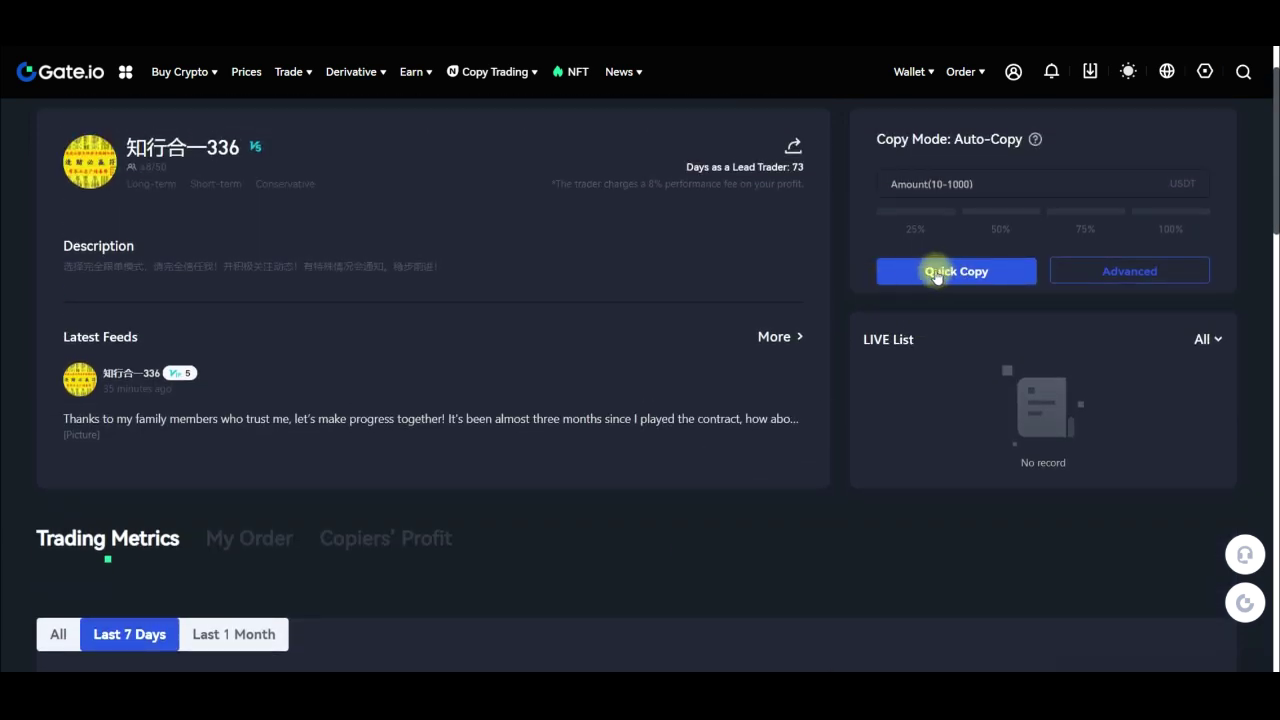
pyautogui.scroll(1, 908, 386)
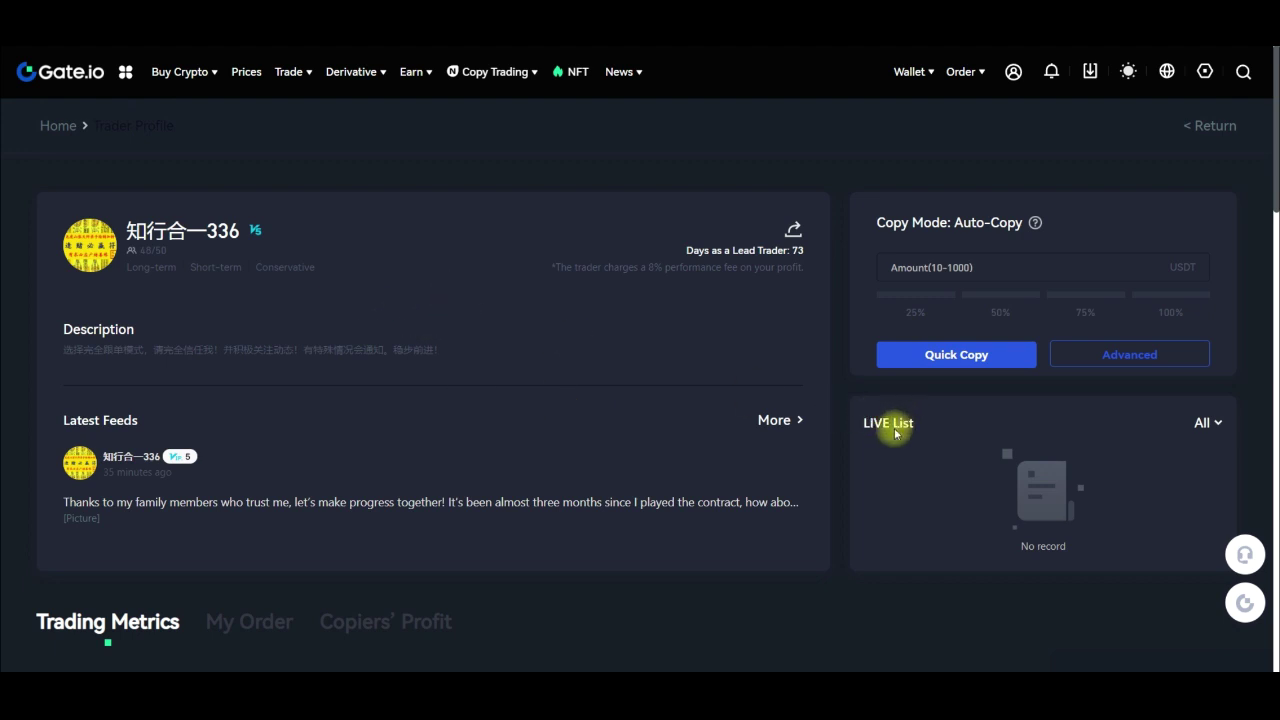
pyautogui.scroll(-1, 897, 434)
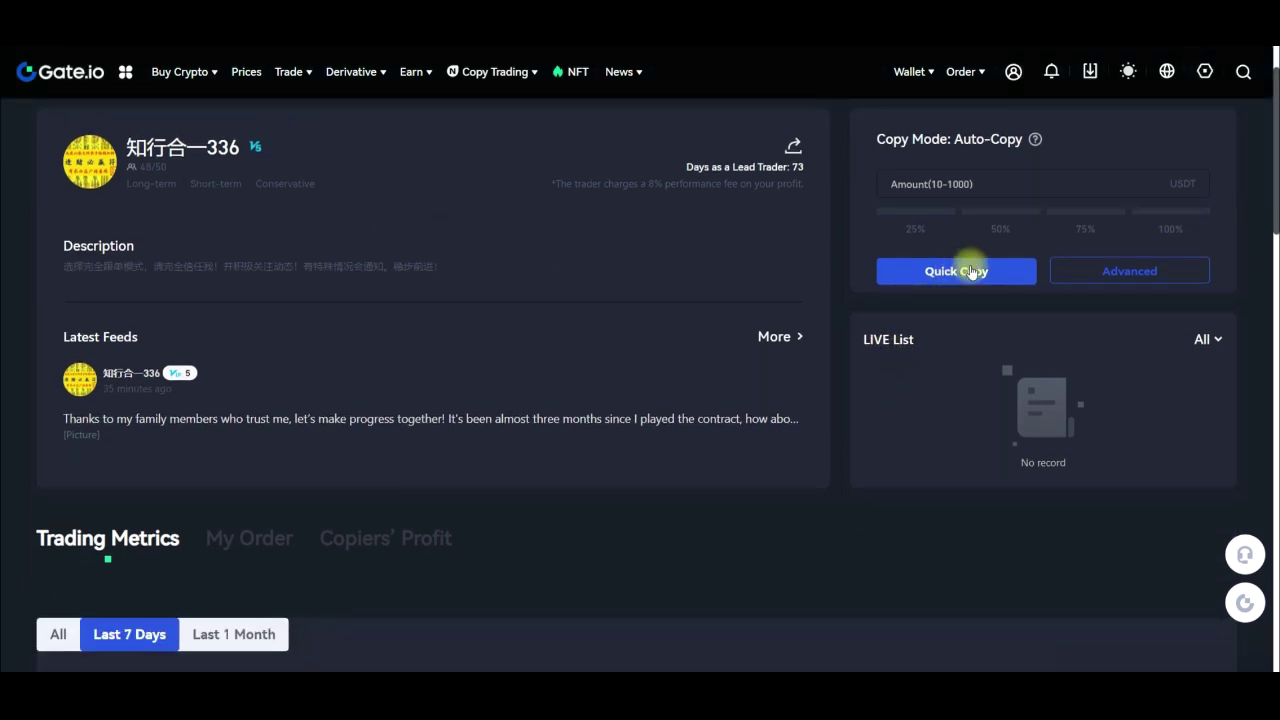
pyautogui.scroll(-3, 886, 377)
pyautogui.scroll(-3, 840, 412)
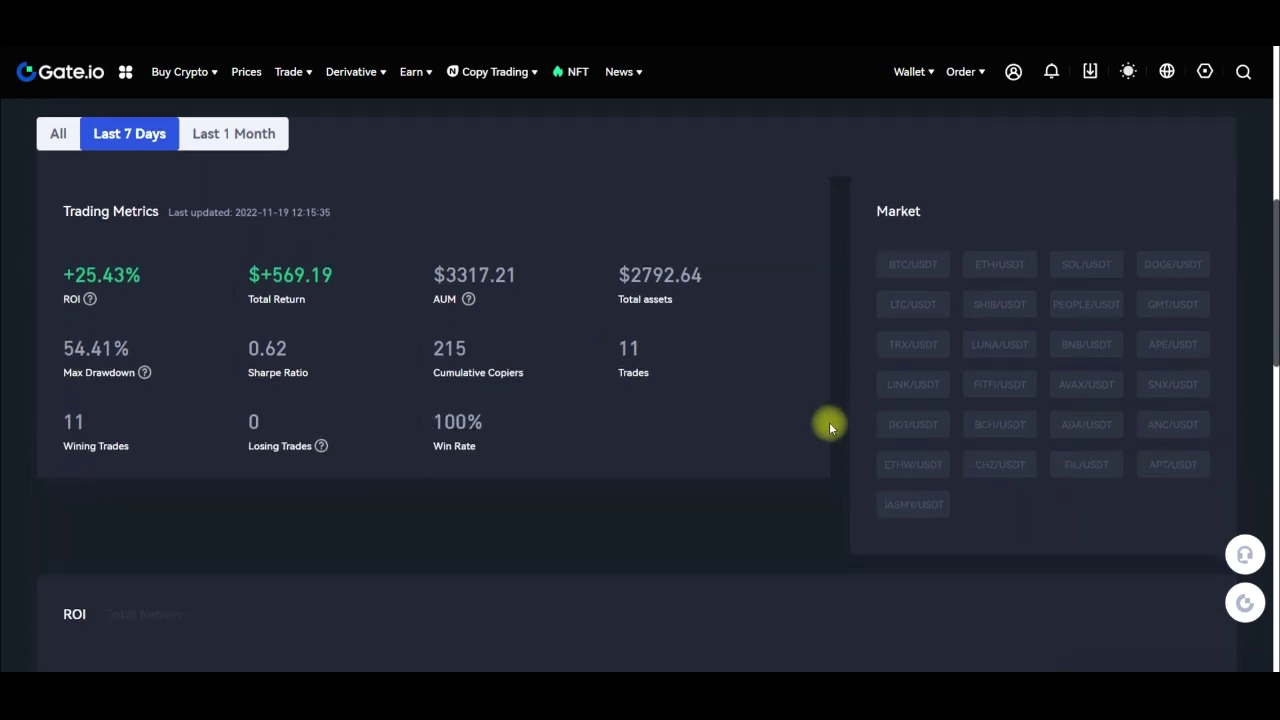
pyautogui.scroll(1, 829, 422)
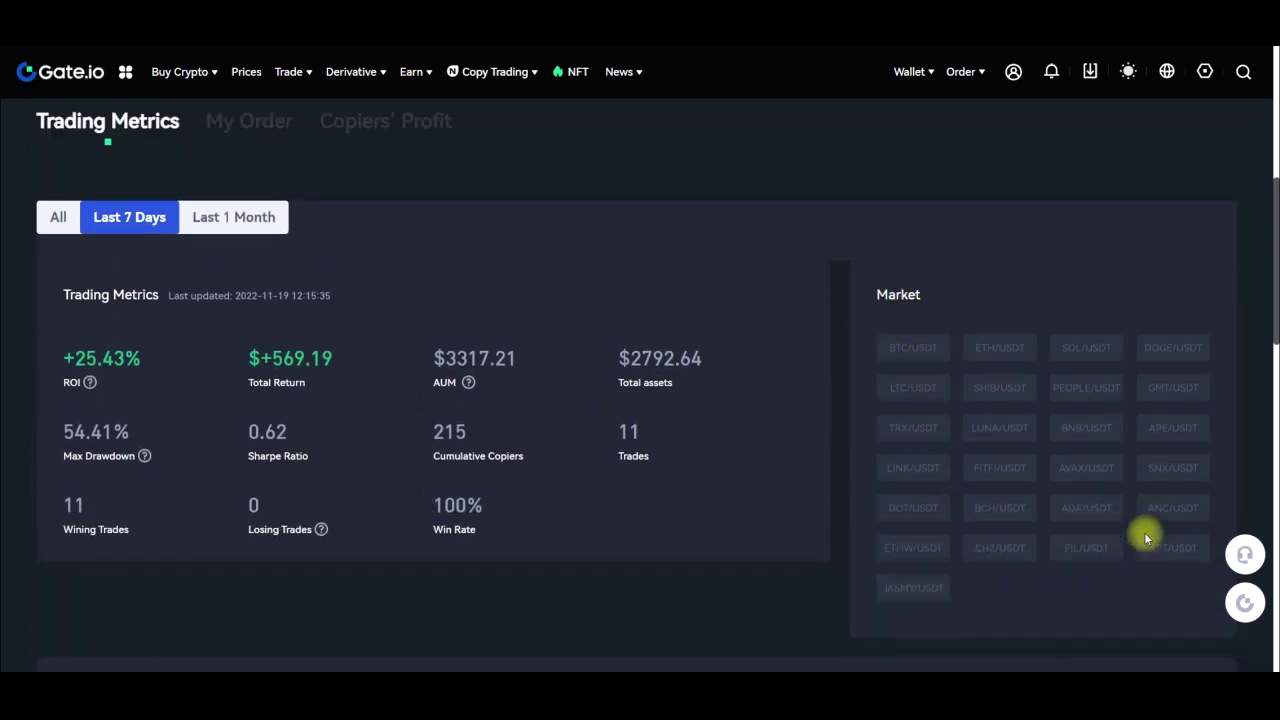
pyautogui.scroll(-3, 590, 580)
pyautogui.scroll(-3, 557, 560)
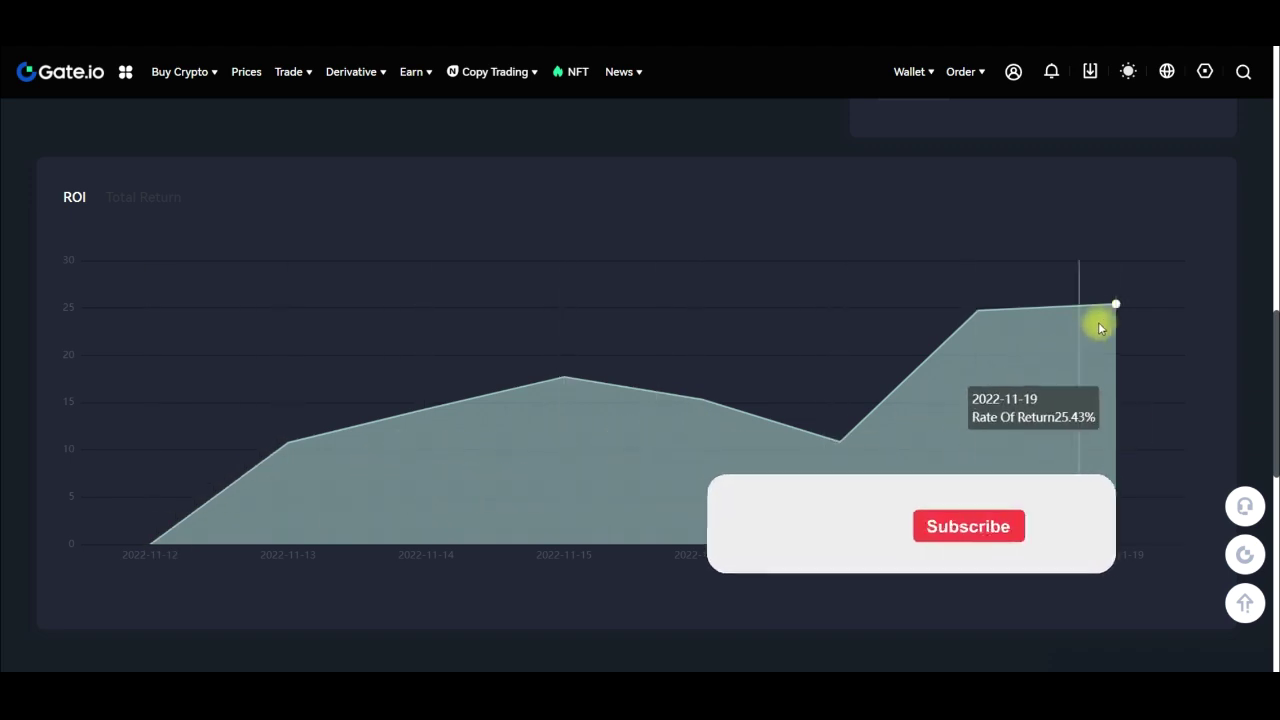
pyautogui.scroll(-2, 861, 592)
pyautogui.scroll(9, 861, 592)
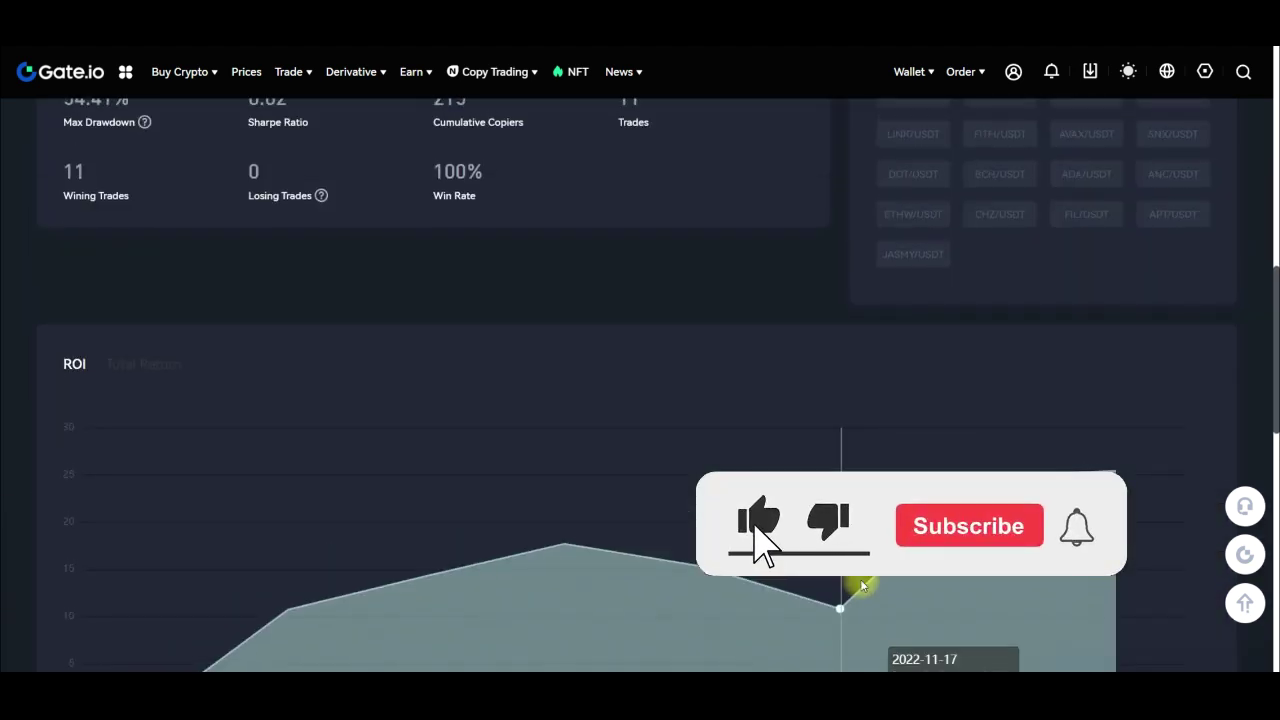
pyautogui.scroll(4, 861, 592)
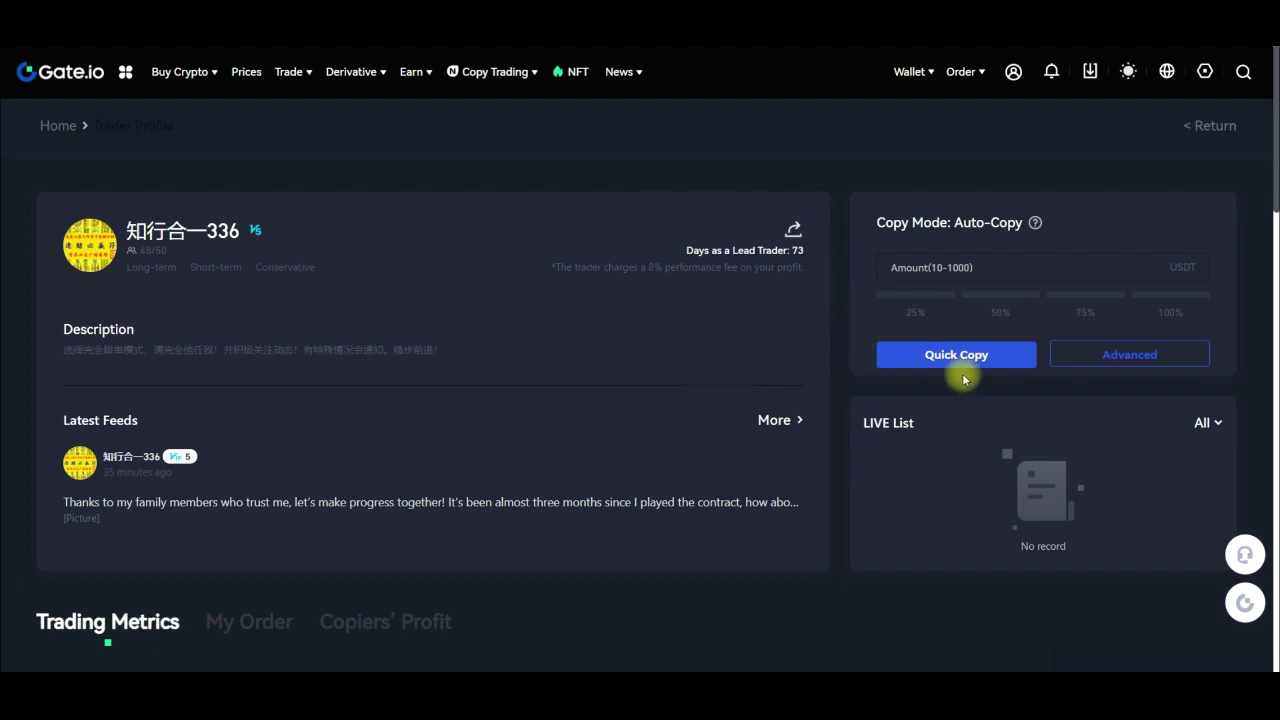
pyautogui.scroll(-3, 1100, 357)
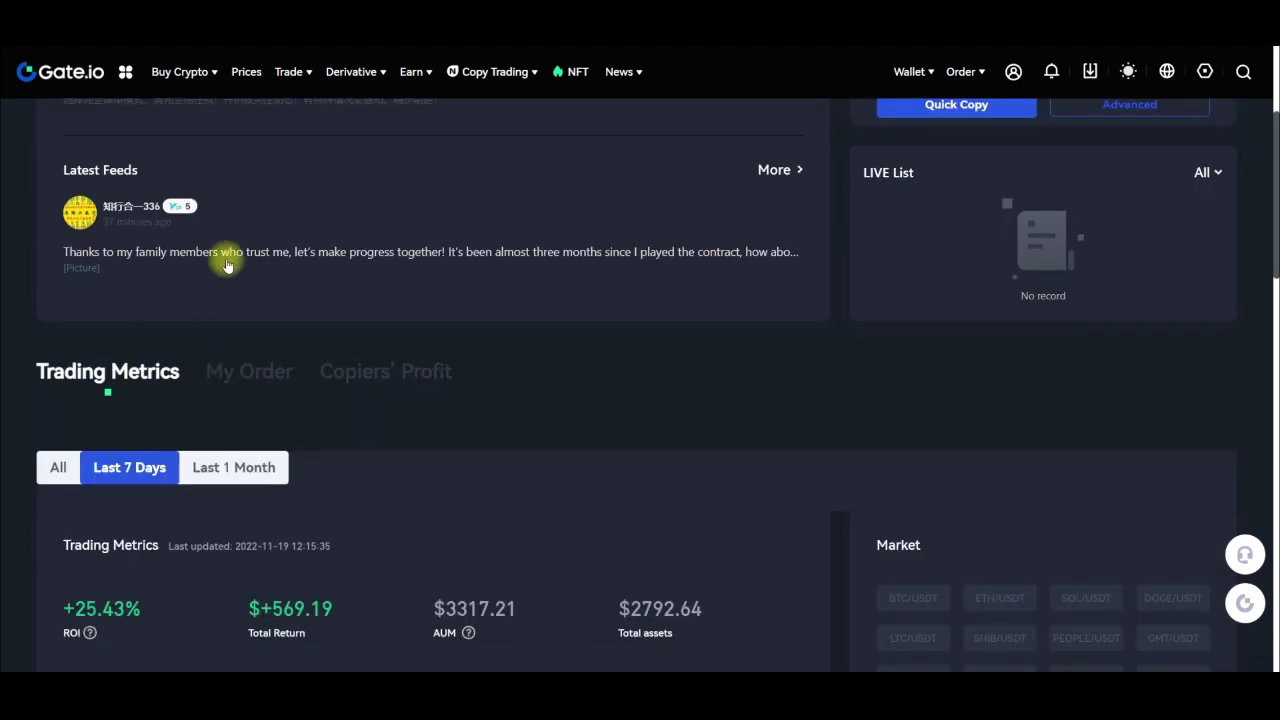
pyautogui.scroll(-1, 140, 397)
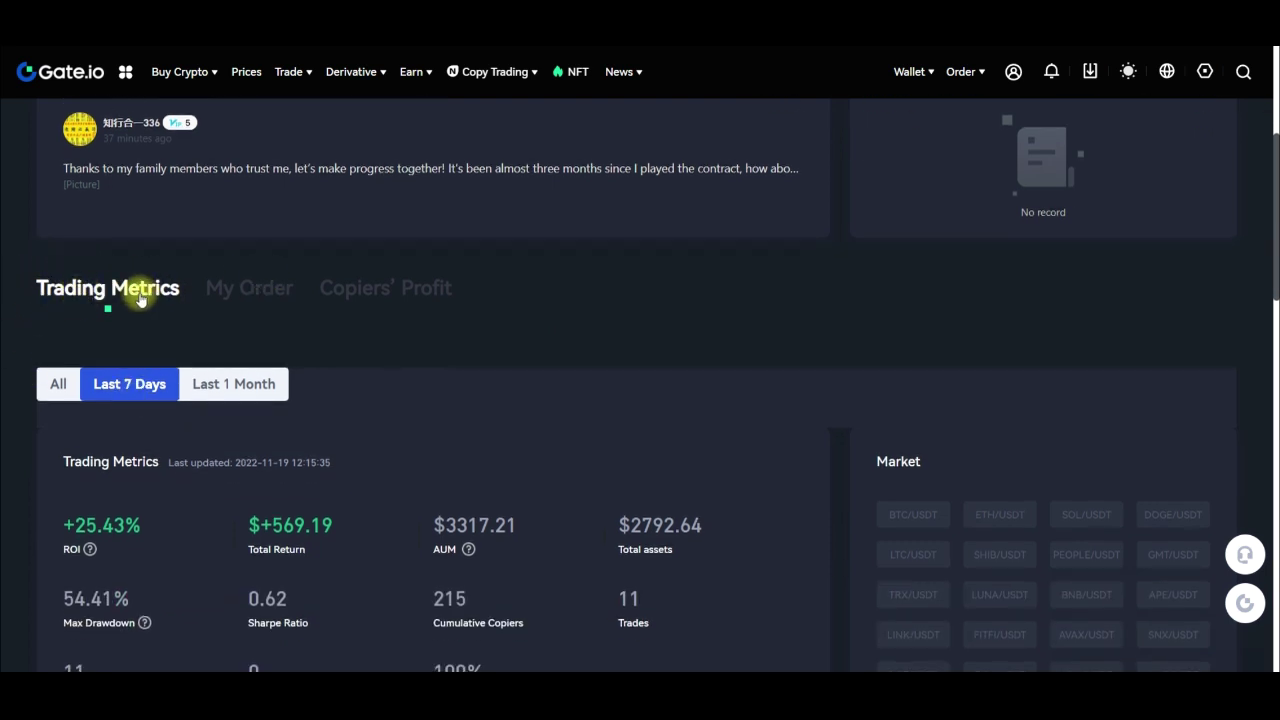
# View My Order's ongoing 100X ETH_USDT long, entry 1200.8 USDT, at +68.01% return
pyautogui.click(243, 290)
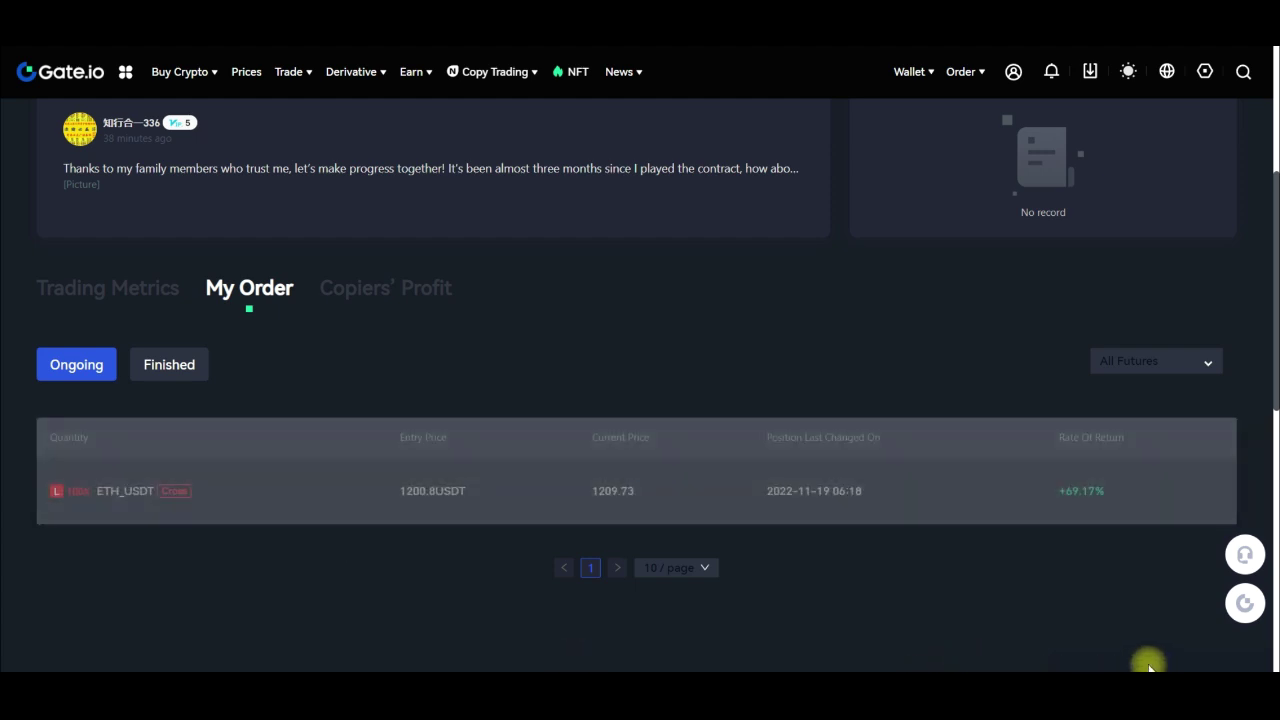
pyautogui.moveTo(63, 532)
pyautogui.mouseDown()
pyautogui.moveTo(223, 466)
pyautogui.moveTo(34, 523)
pyautogui.moveTo(60, 530)
pyautogui.mouseUp()
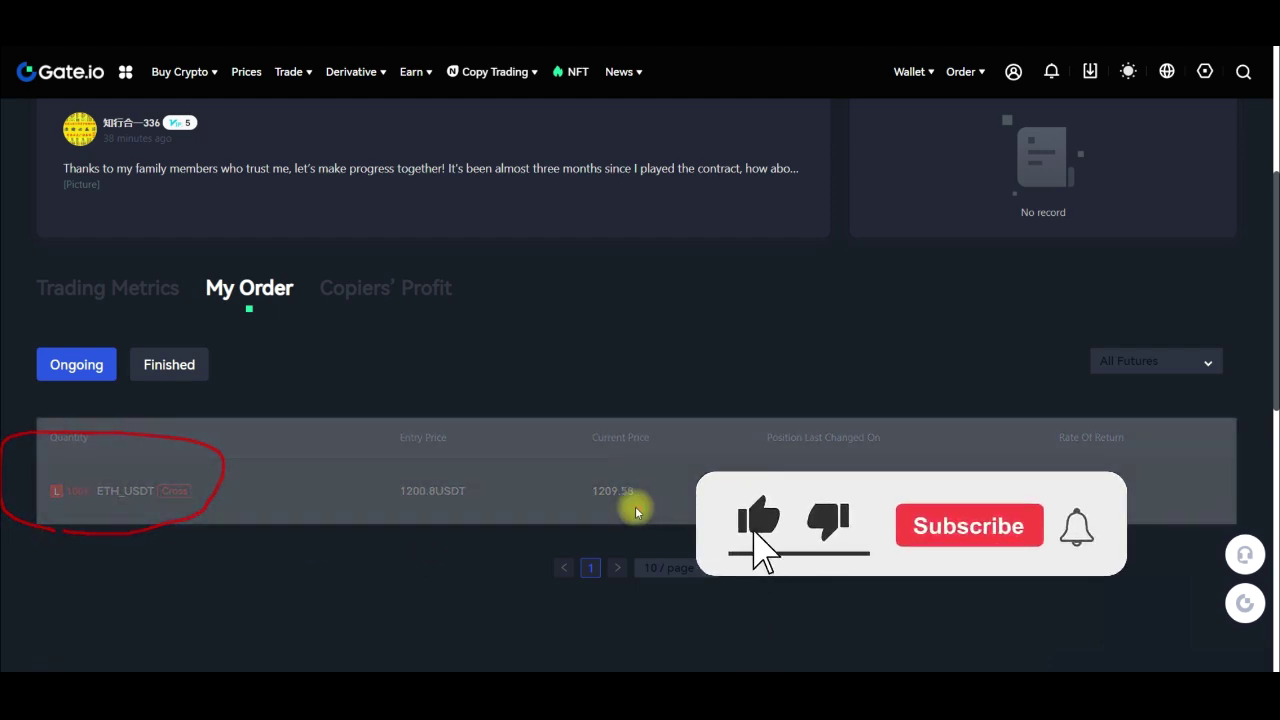
pyautogui.moveTo(1132, 515)
pyautogui.mouseDown()
pyautogui.moveTo(1143, 491)
pyautogui.moveTo(1126, 477)
pyautogui.mouseUp()
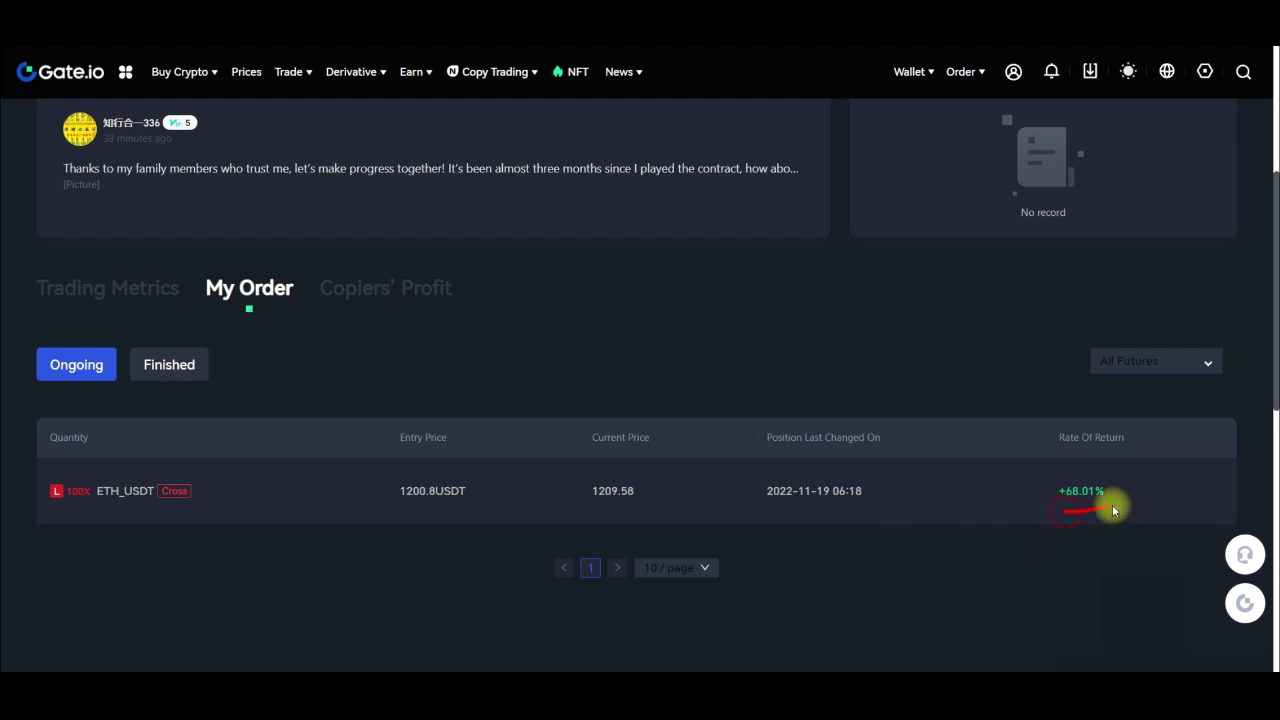
pyautogui.moveTo(1038, 487); pyautogui.dragTo(1044, 516)
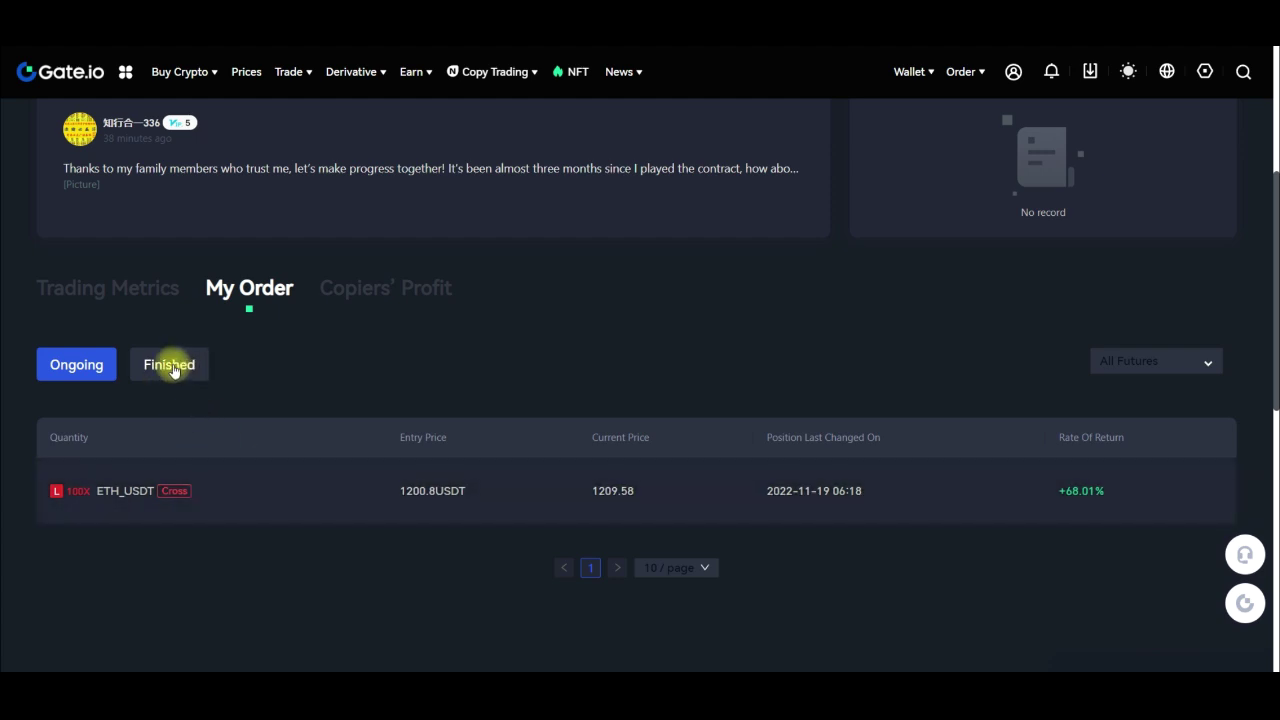
# Scroll through the Finished orders list, then bring up the Copiers' Profit list
pyautogui.click(172, 367)
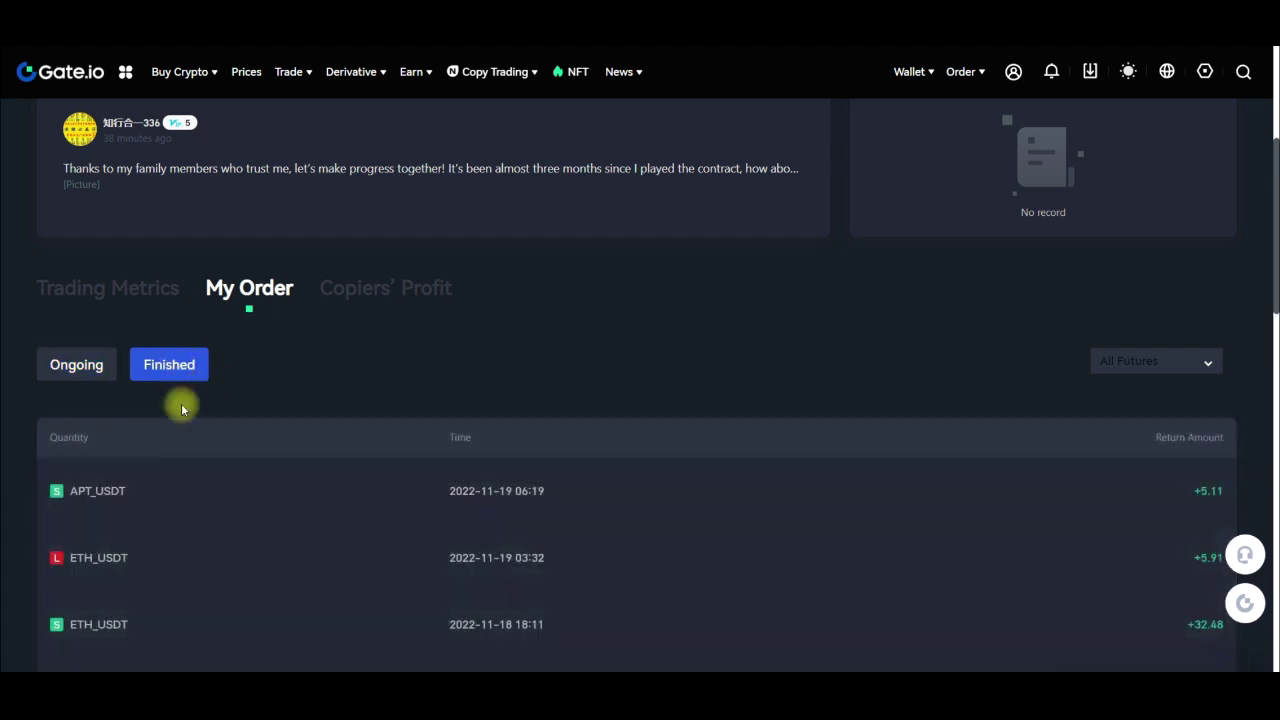
pyautogui.scroll(-6, 408, 561)
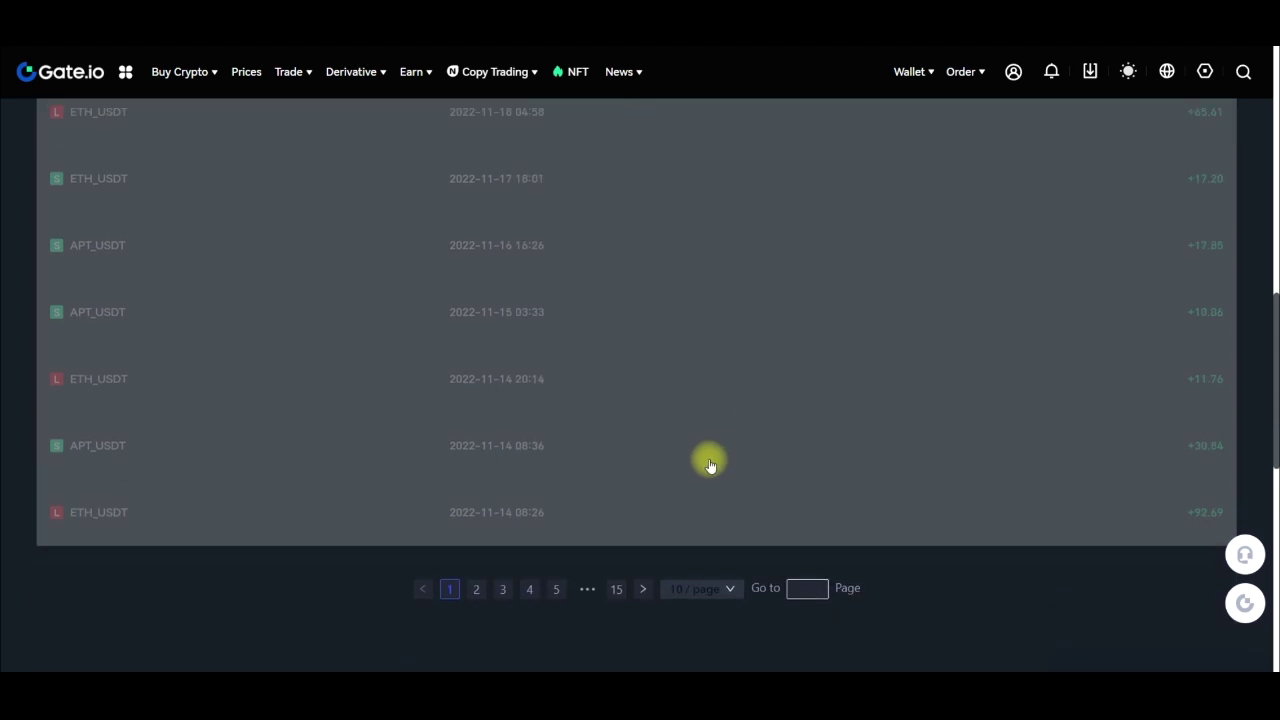
pyautogui.scroll(5, 113, 204)
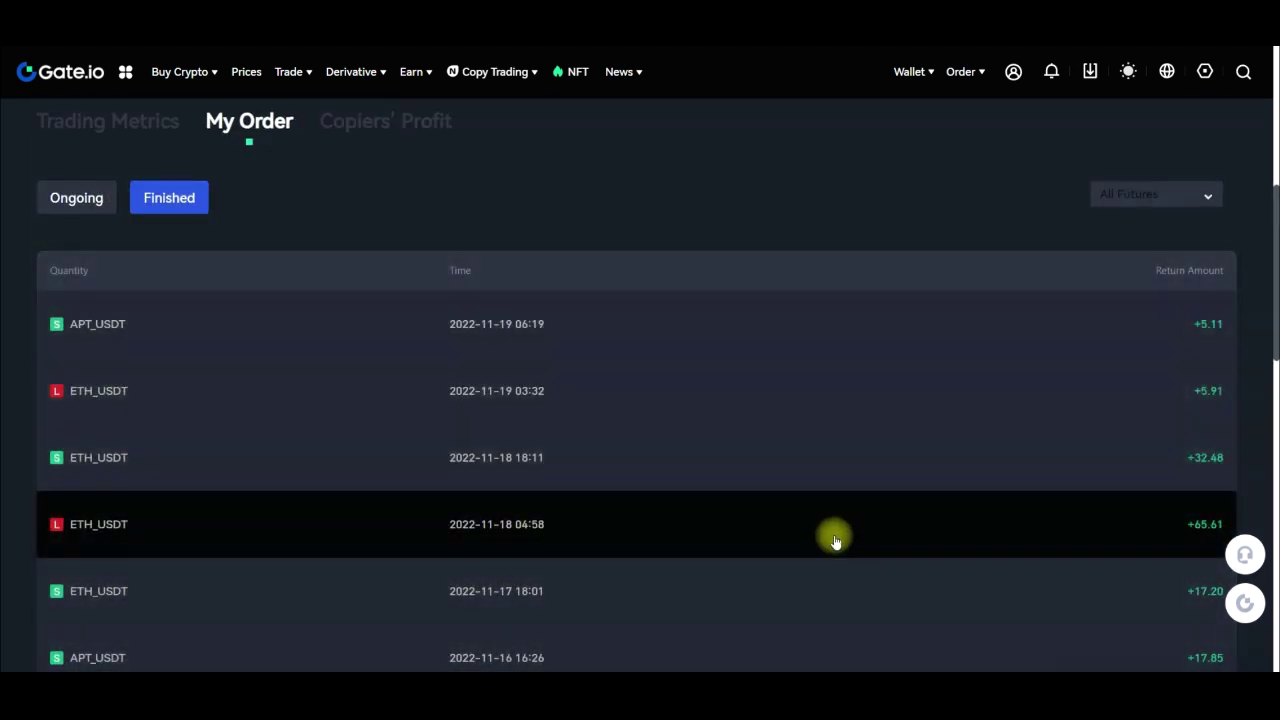
pyautogui.scroll(-3, 580, 533)
pyautogui.scroll(5, 580, 531)
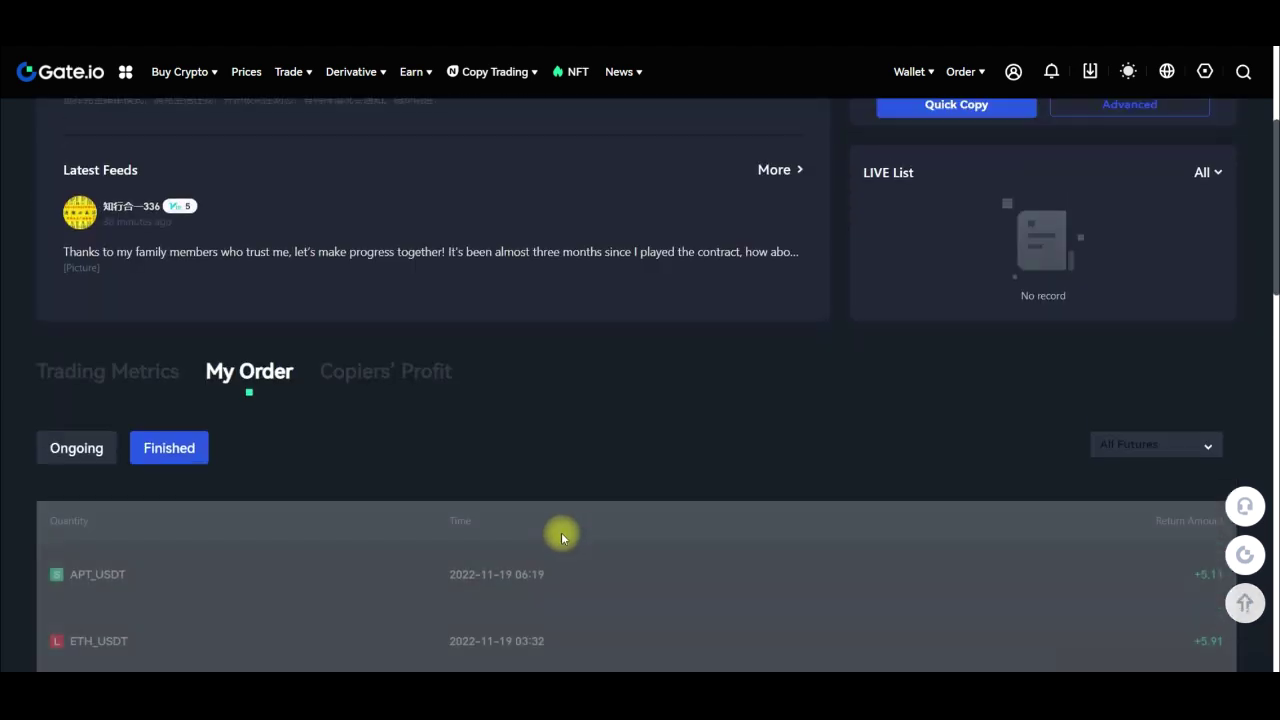
pyautogui.scroll(1, 420, 520)
pyautogui.click(390, 460)
# Scroll through the Copiers' Profit list, led by 150 USDT invested with +185.28 return
pyautogui.scroll(-2, 443, 462)
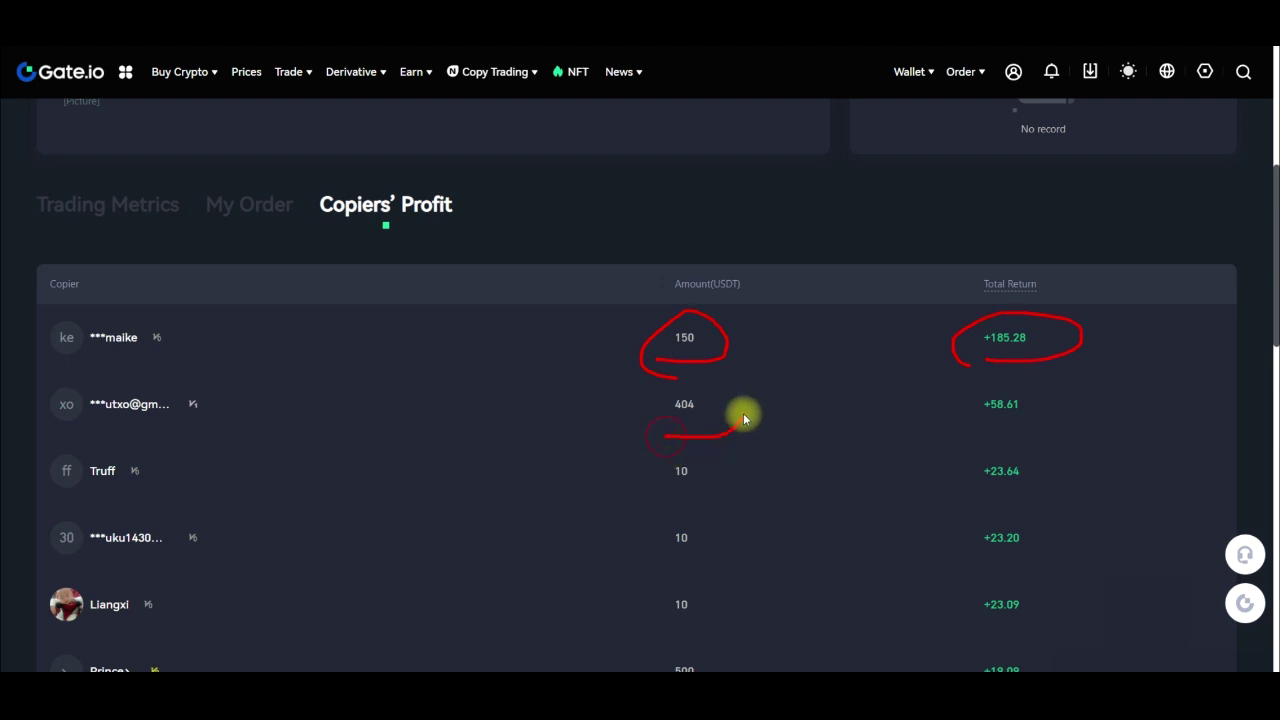
pyautogui.moveTo(1009, 377); pyautogui.dragTo(986, 434)
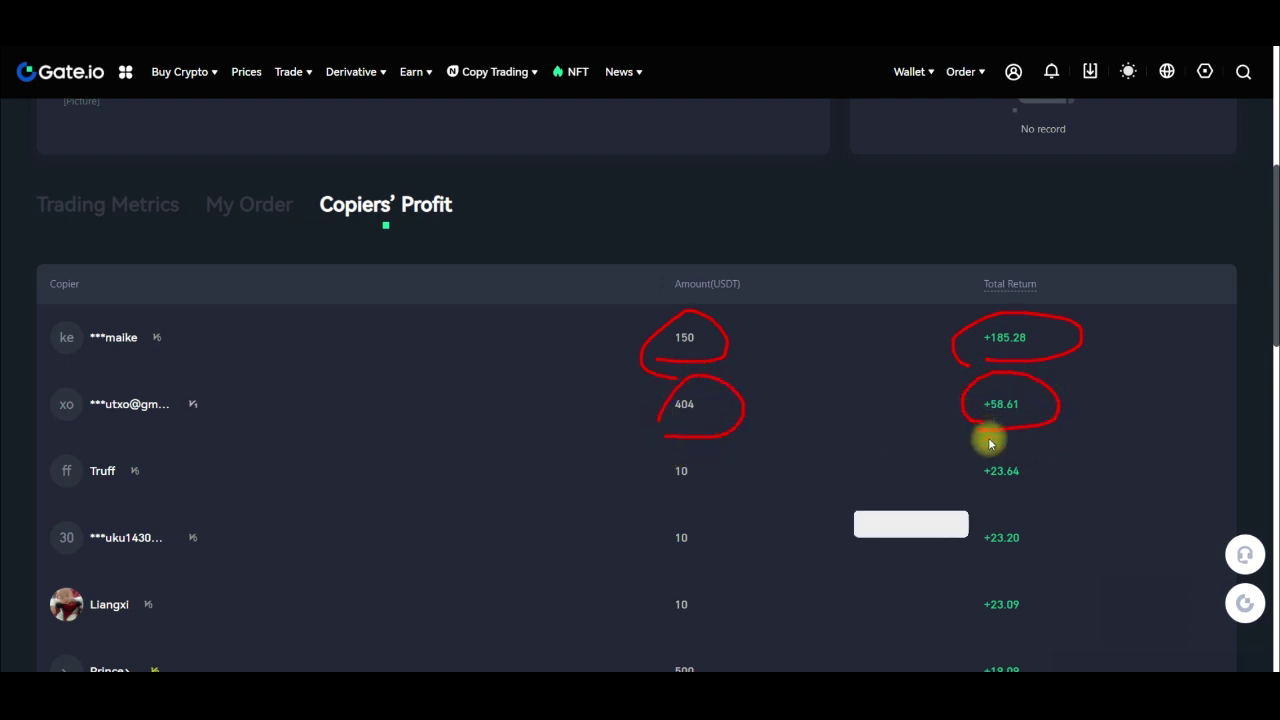
pyautogui.moveTo(665, 498)
pyautogui.mouseDown()
pyautogui.moveTo(705, 490)
pyautogui.moveTo(634, 477)
pyautogui.moveTo(730, 458)
pyautogui.moveTo(738, 472)
pyautogui.mouseUp()
pyautogui.moveTo(979, 474); pyautogui.dragTo(935, 470)
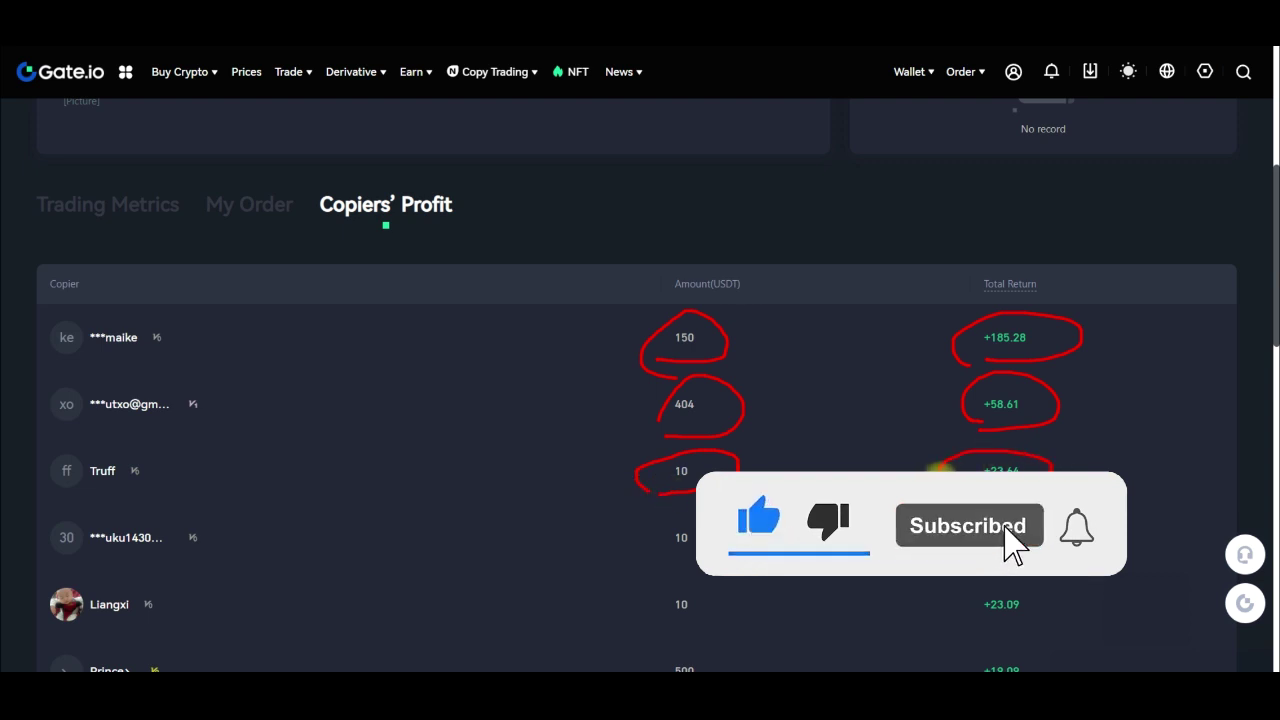
pyautogui.moveTo(666, 580)
pyautogui.mouseDown()
pyautogui.moveTo(683, 538)
pyautogui.moveTo(938, 583)
pyautogui.moveTo(965, 565)
pyautogui.mouseUp()
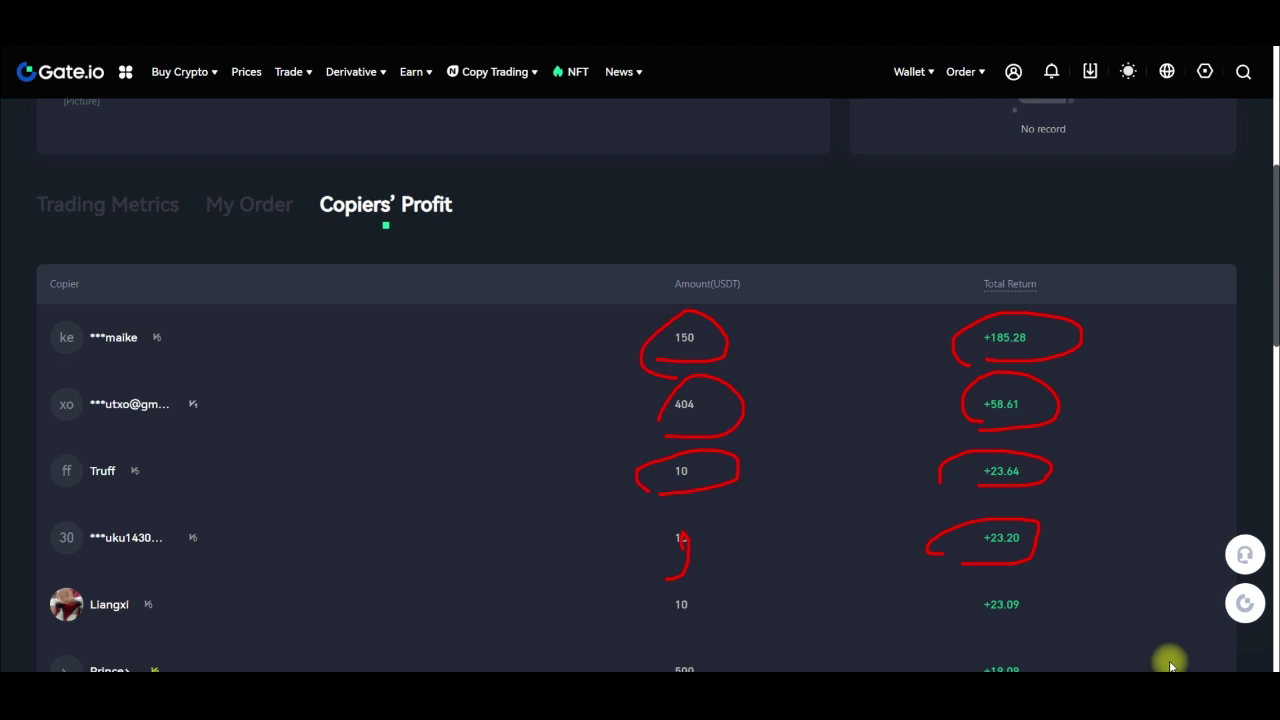
pyautogui.scroll(-4, 829, 586)
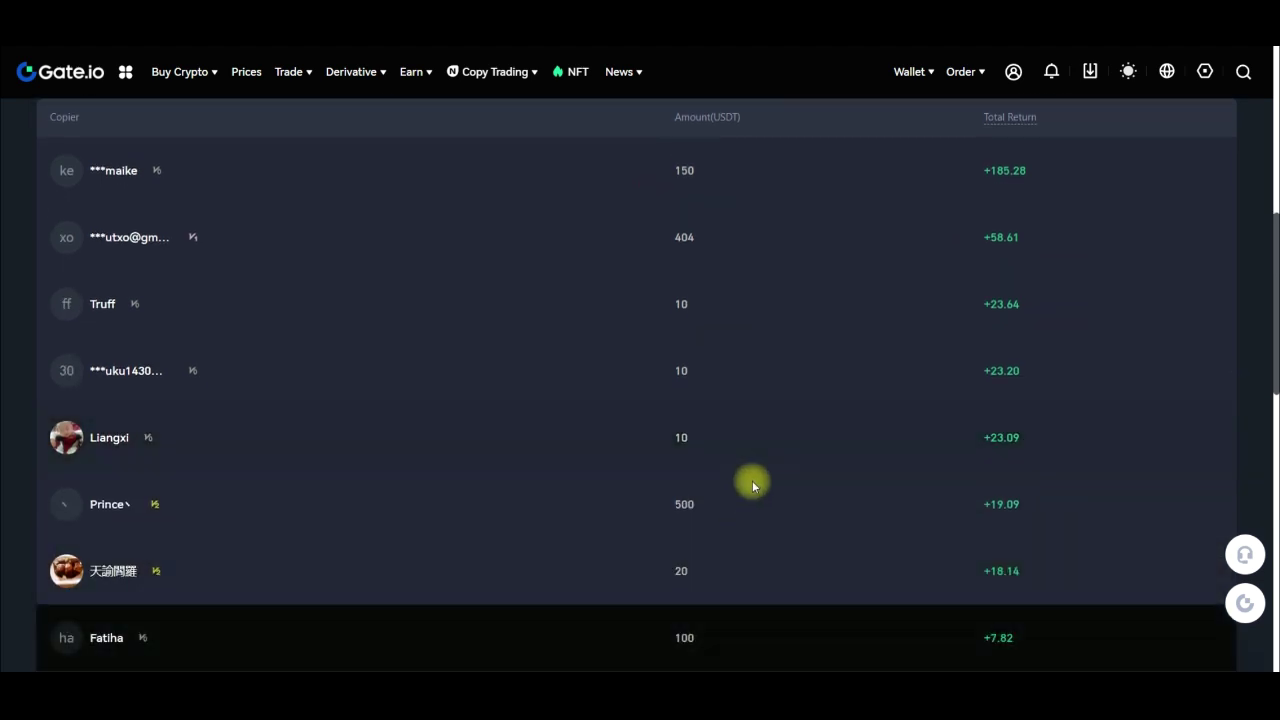
pyautogui.scroll(3, 768, 513)
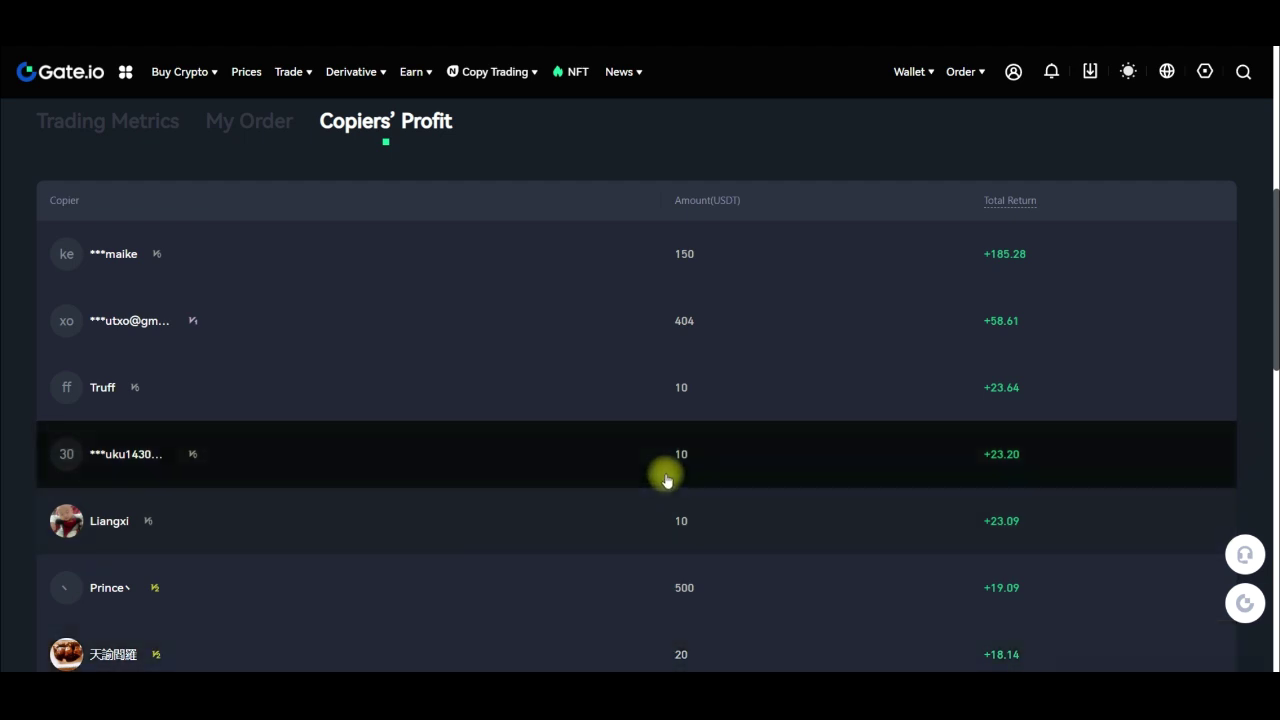
pyautogui.scroll(4, 663, 474)
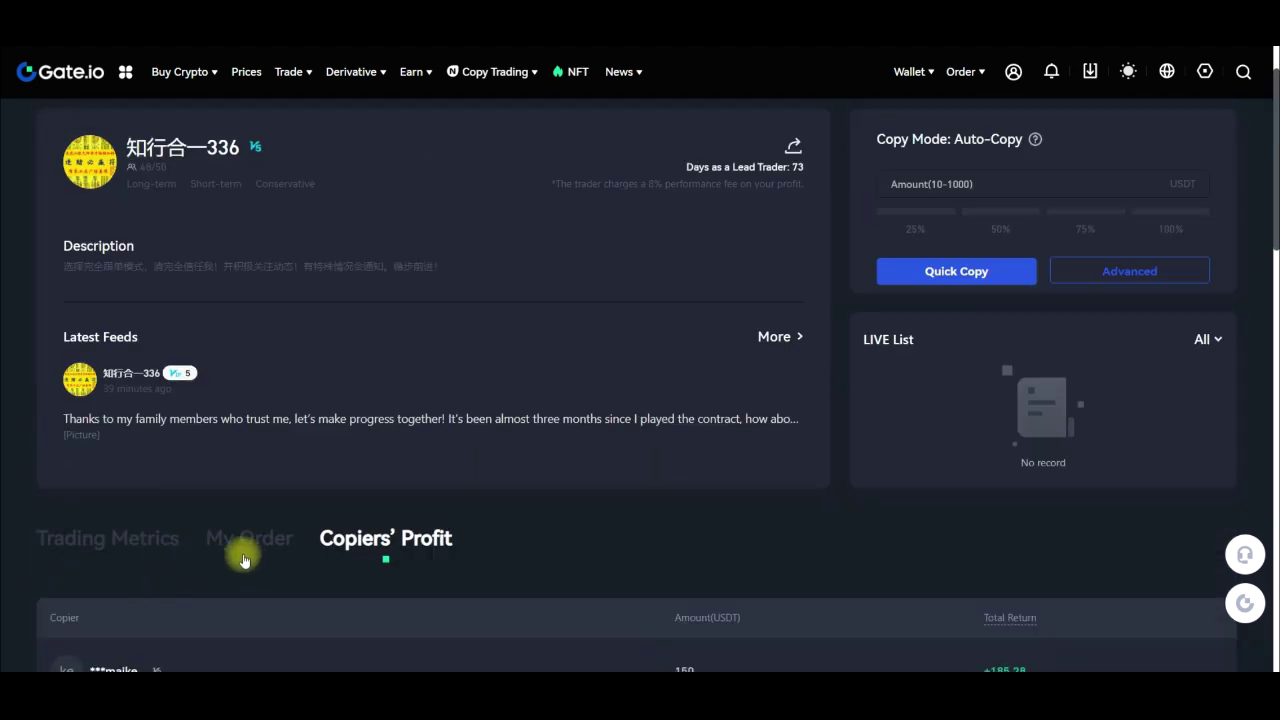
pyautogui.scroll(1, 477, 559)
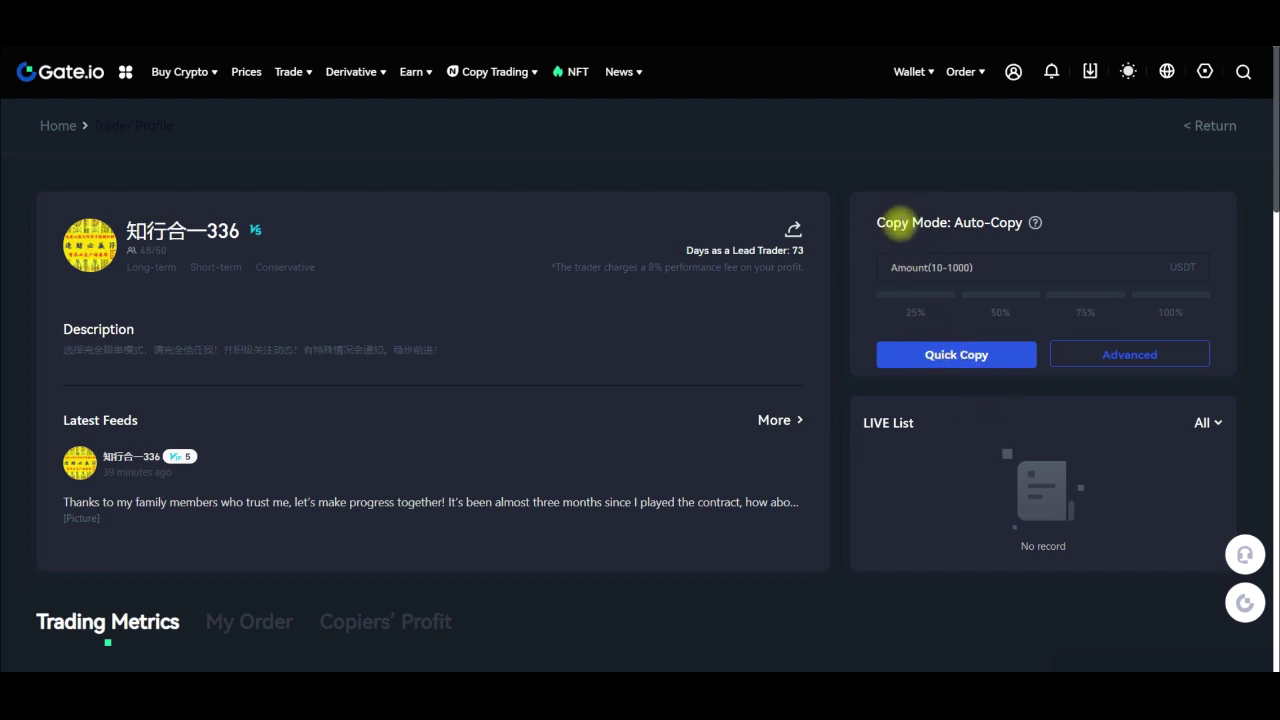
# Enter 10 USDT, Quick Copy and submit the confirmation, then go to Advanced settings
pyautogui.click(935, 271)
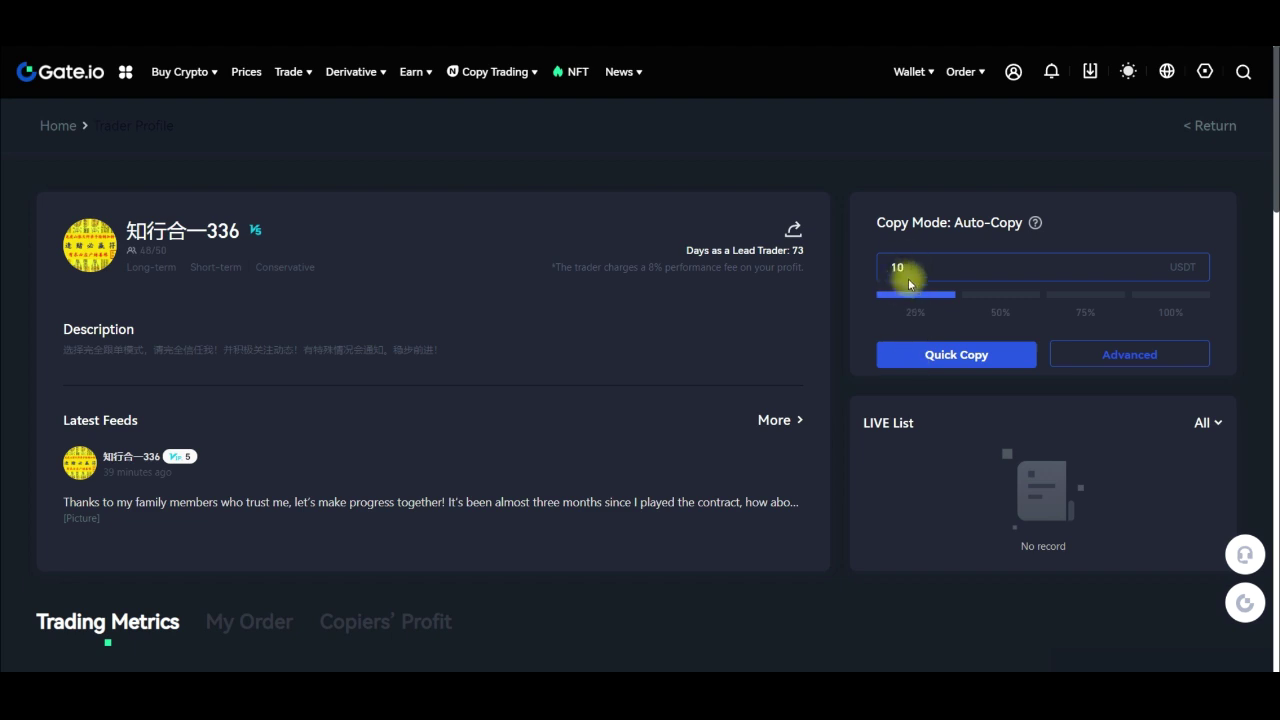
pyautogui.click(951, 357)
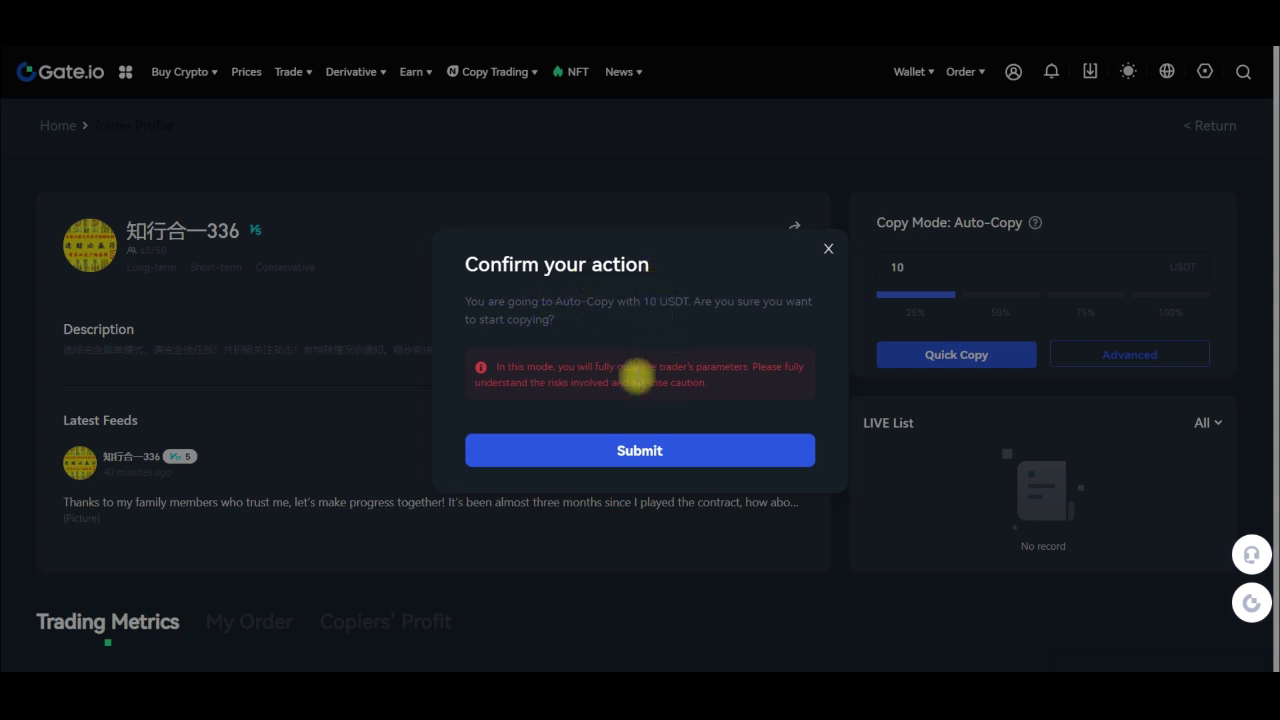
pyautogui.click(636, 460)
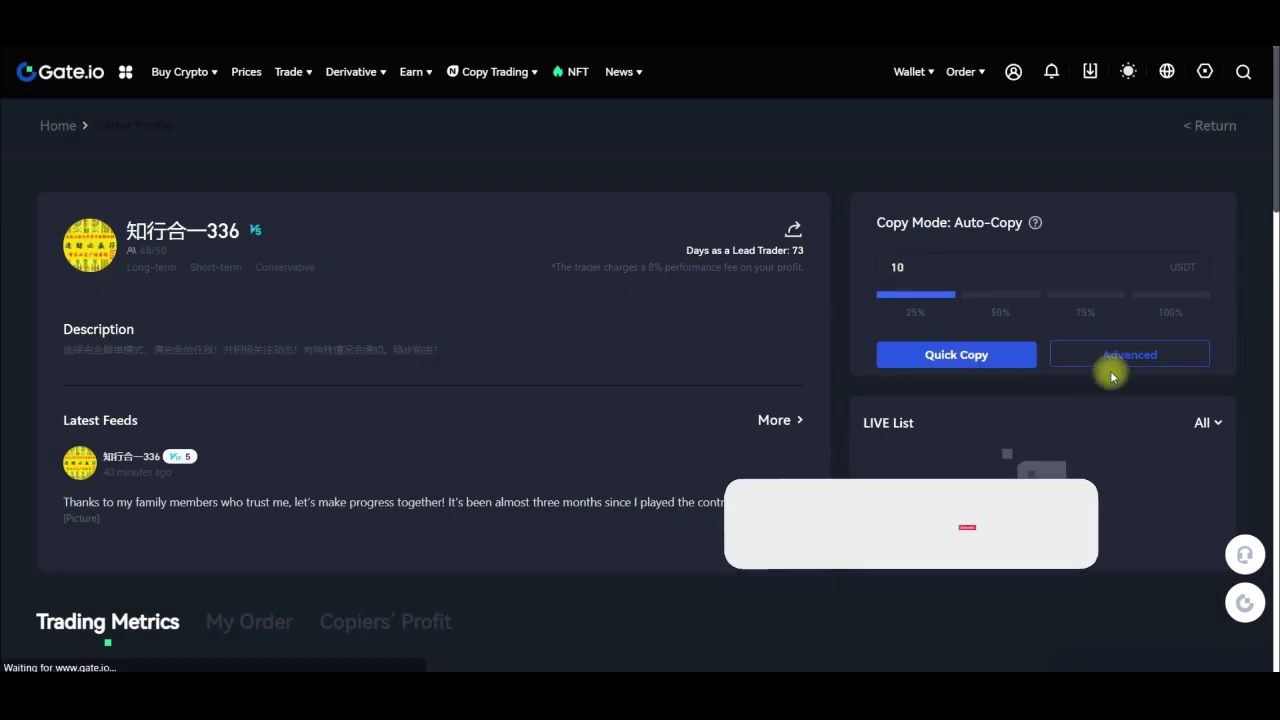
pyautogui.click(1128, 355)
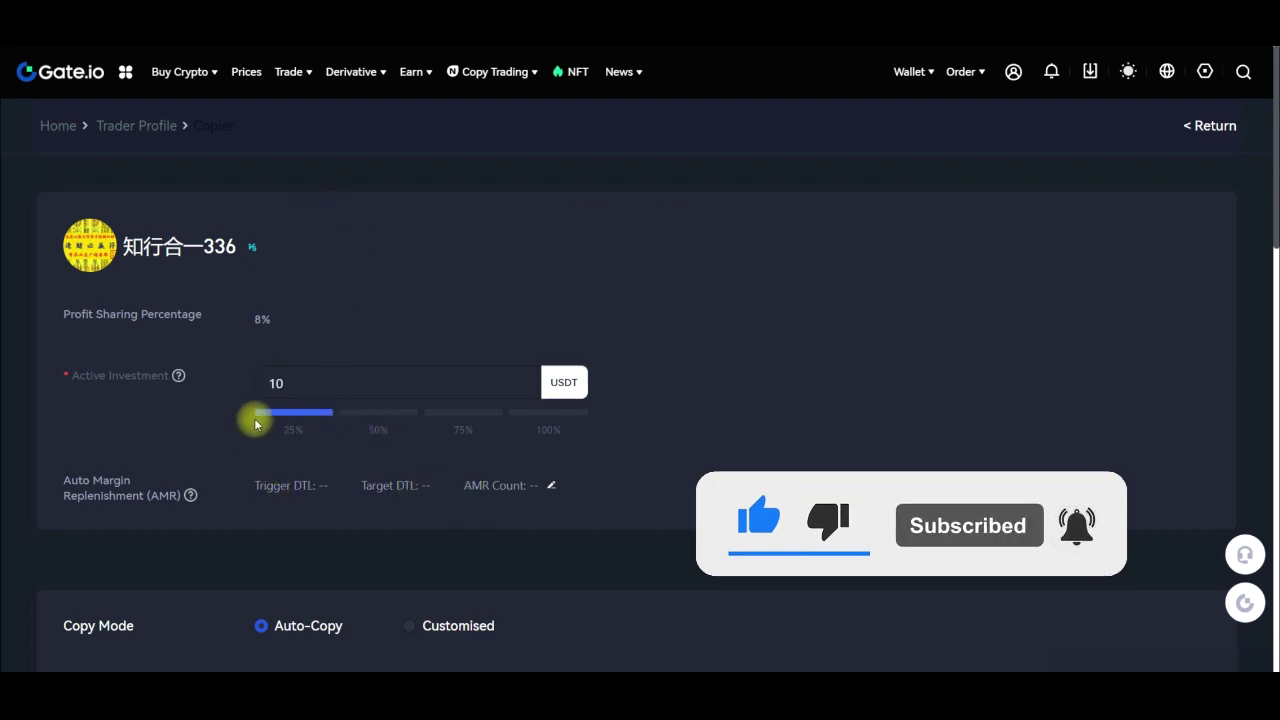
# Open the Auto Margin Replenishment settings and close them unchanged, Auto Open off
pyautogui.scroll(-1, 251, 420)
pyautogui.click(550, 403)
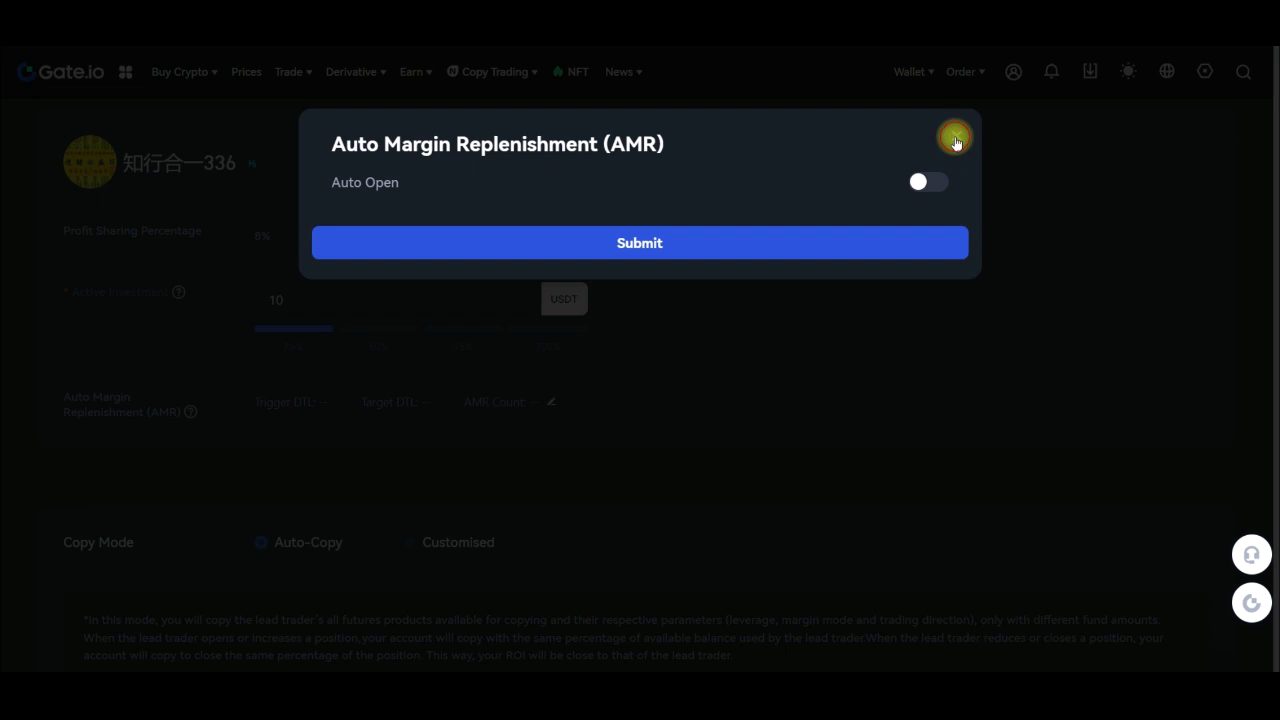
pyautogui.click(955, 143)
# Scroll down to review Copy Mode and the leverage-copying Parameters for USDT contracts
pyautogui.scroll(-2, 266, 340)
pyautogui.scroll(-3, 310, 443)
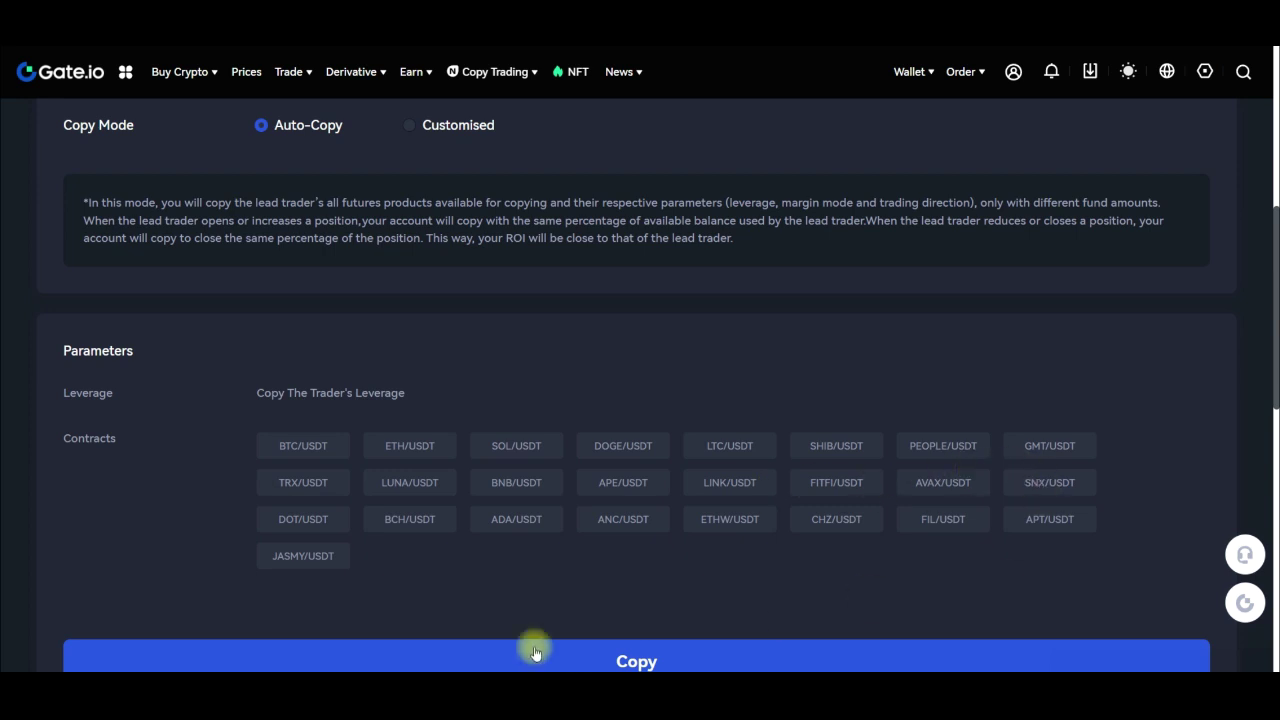
pyautogui.scroll(-1, 356, 566)
pyautogui.scroll(3, 330, 472)
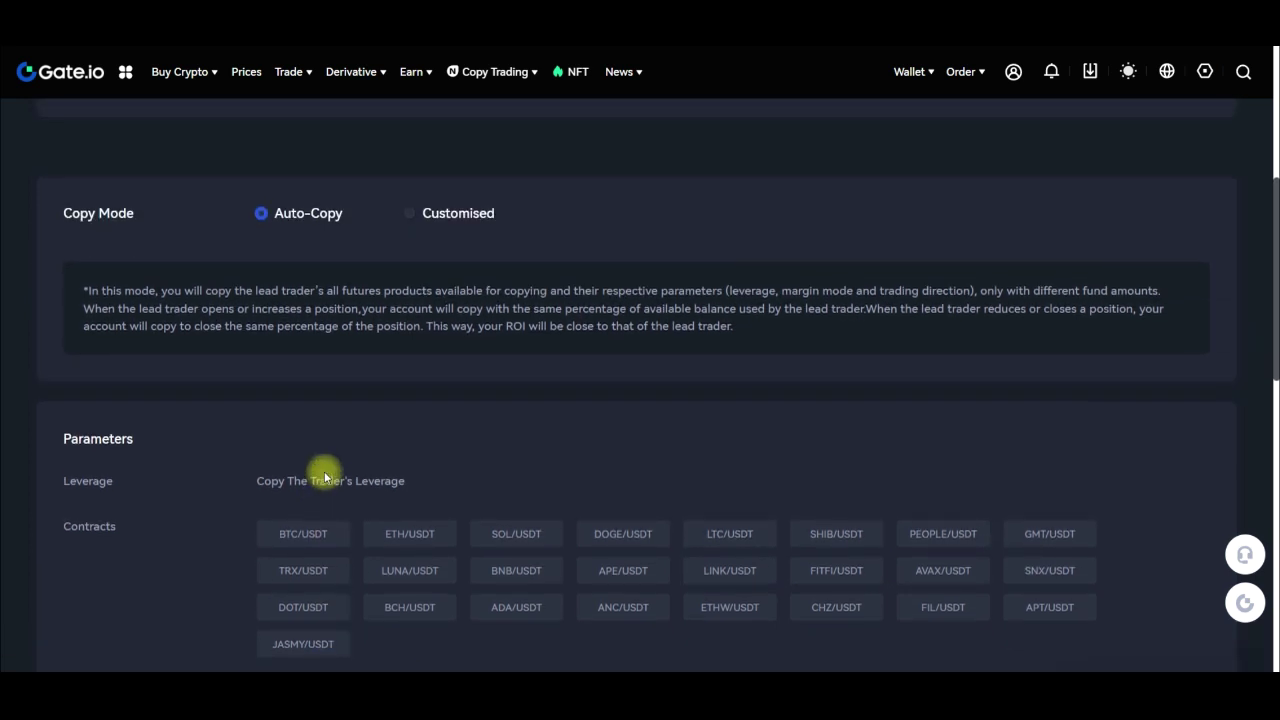
pyautogui.click(413, 300)
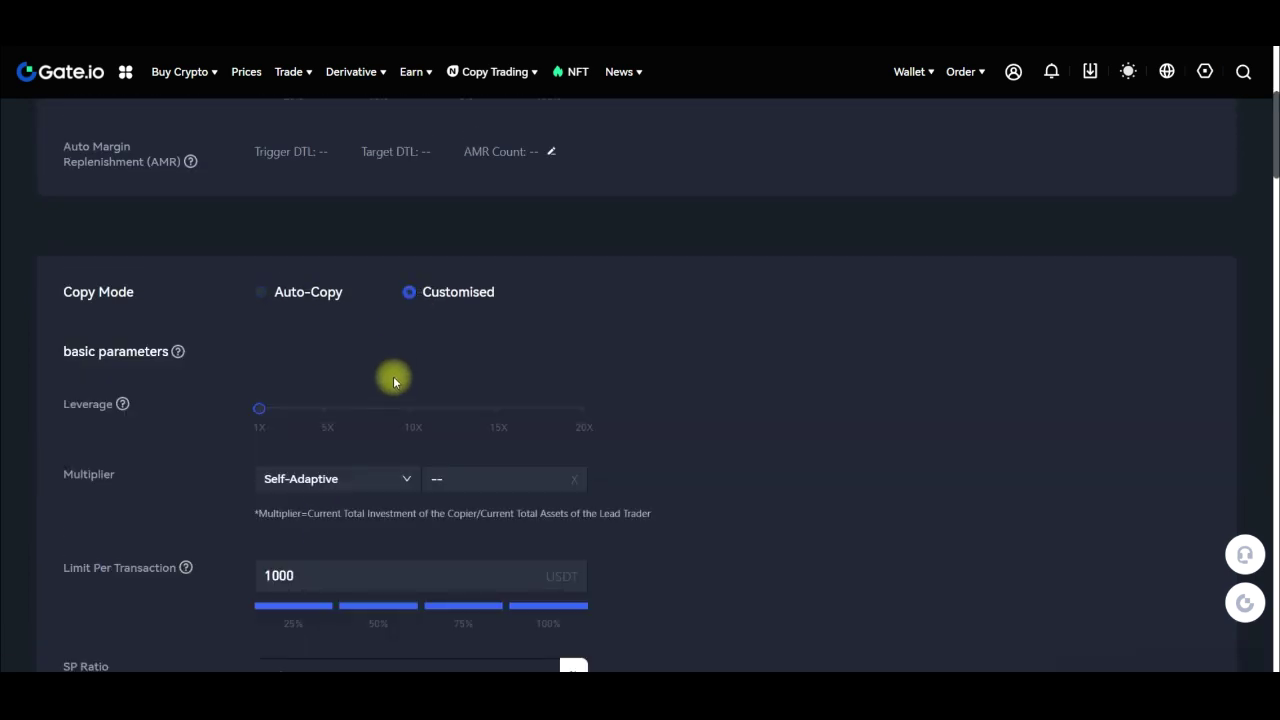
pyautogui.scroll(-1, 393, 383)
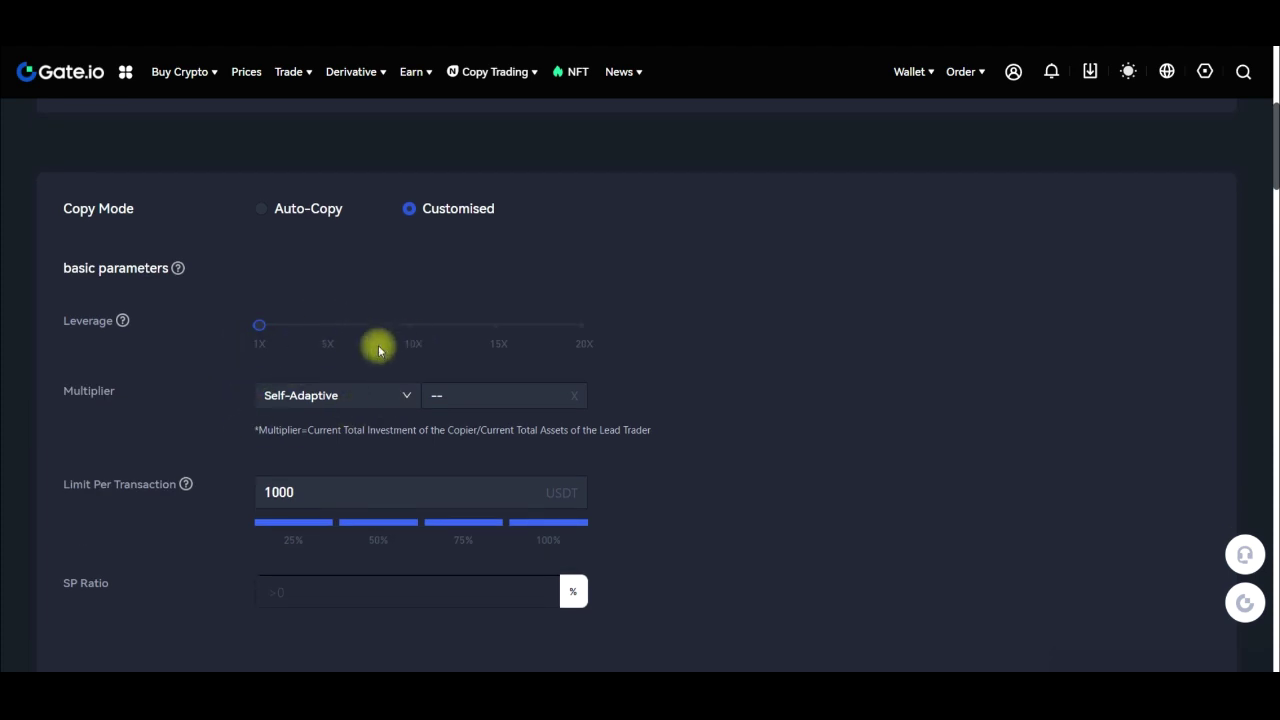
pyautogui.scroll(-1, 340, 466)
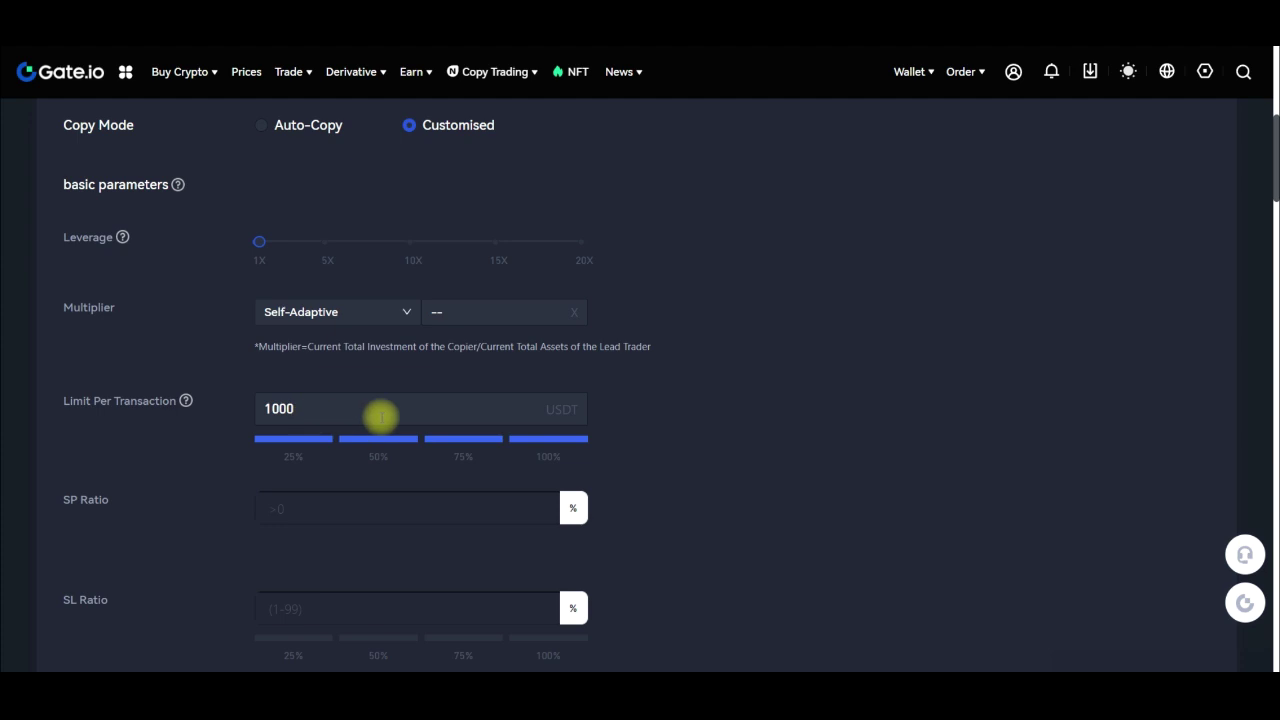
pyautogui.scroll(-2, 338, 458)
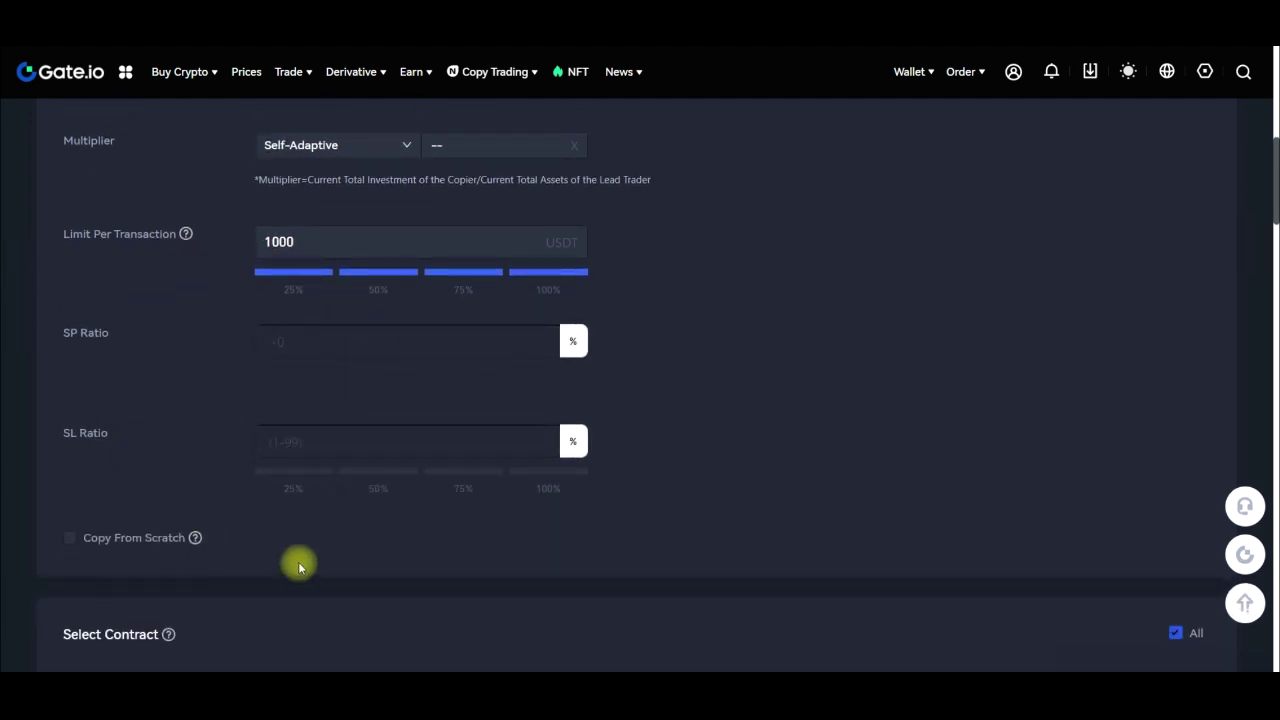
pyautogui.scroll(-2, 380, 540)
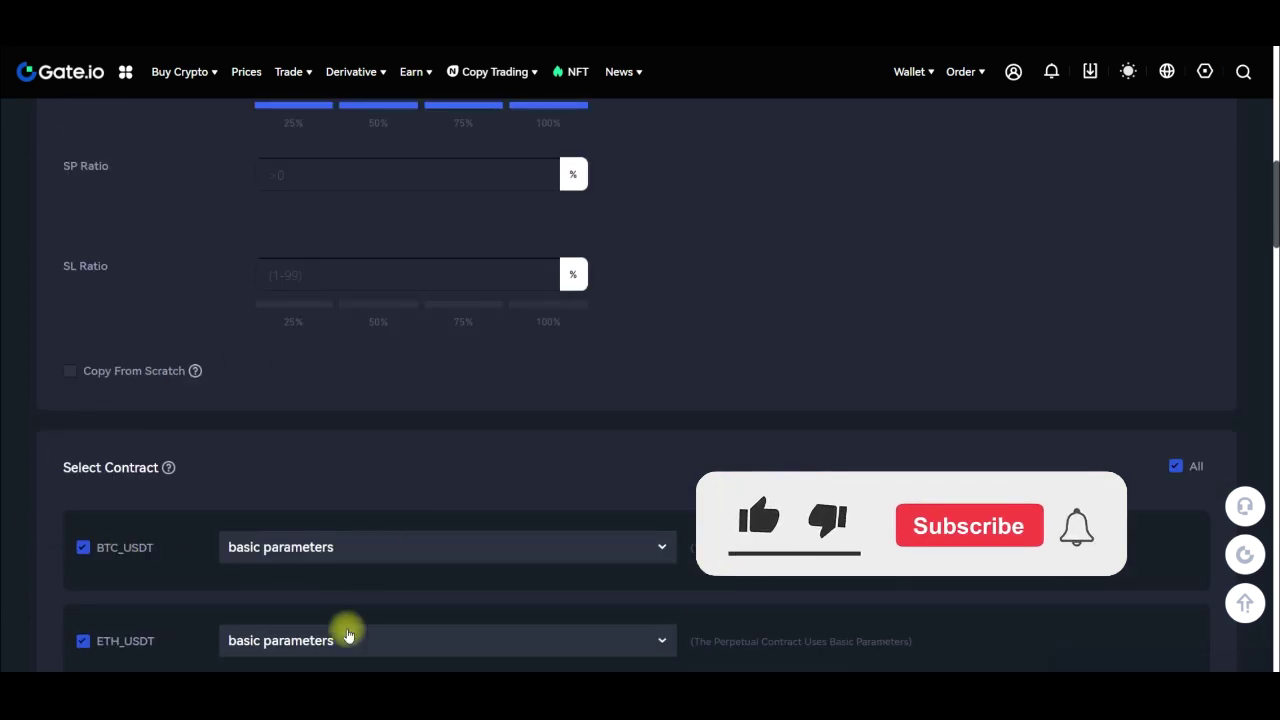
pyautogui.scroll(-1, 348, 610)
pyautogui.scroll(-2, 350, 594)
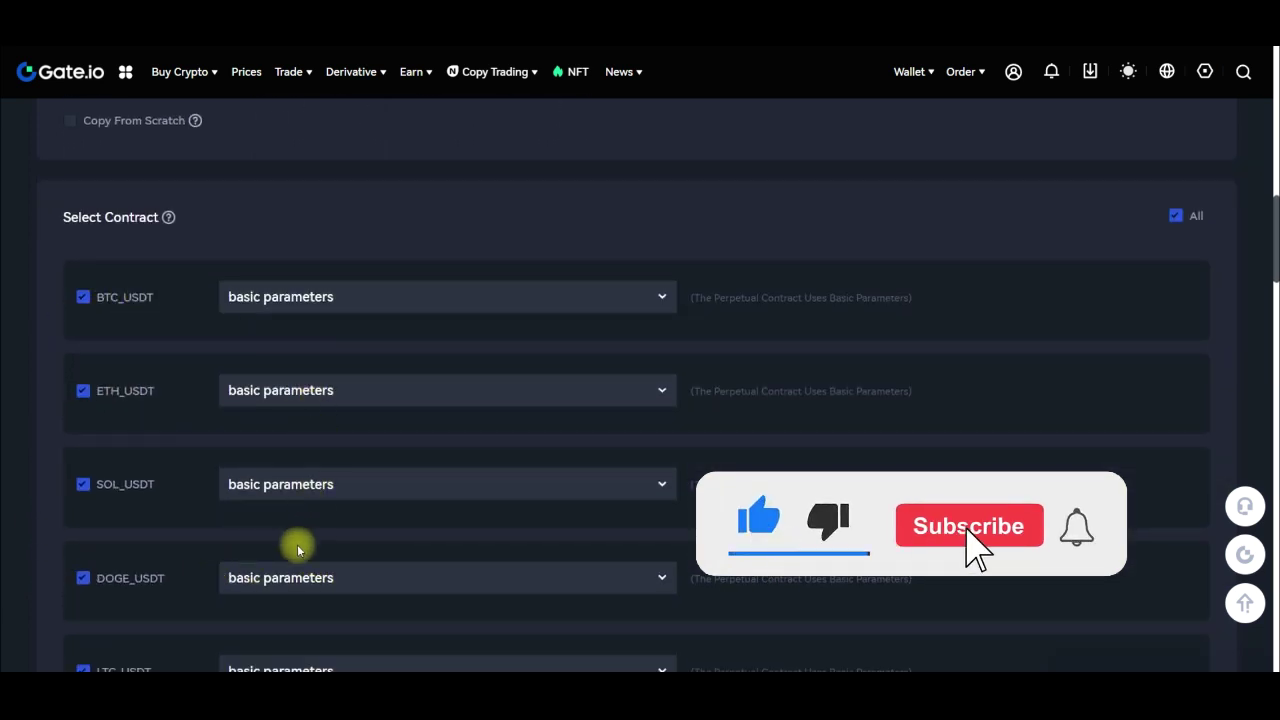
pyautogui.scroll(-4, 137, 514)
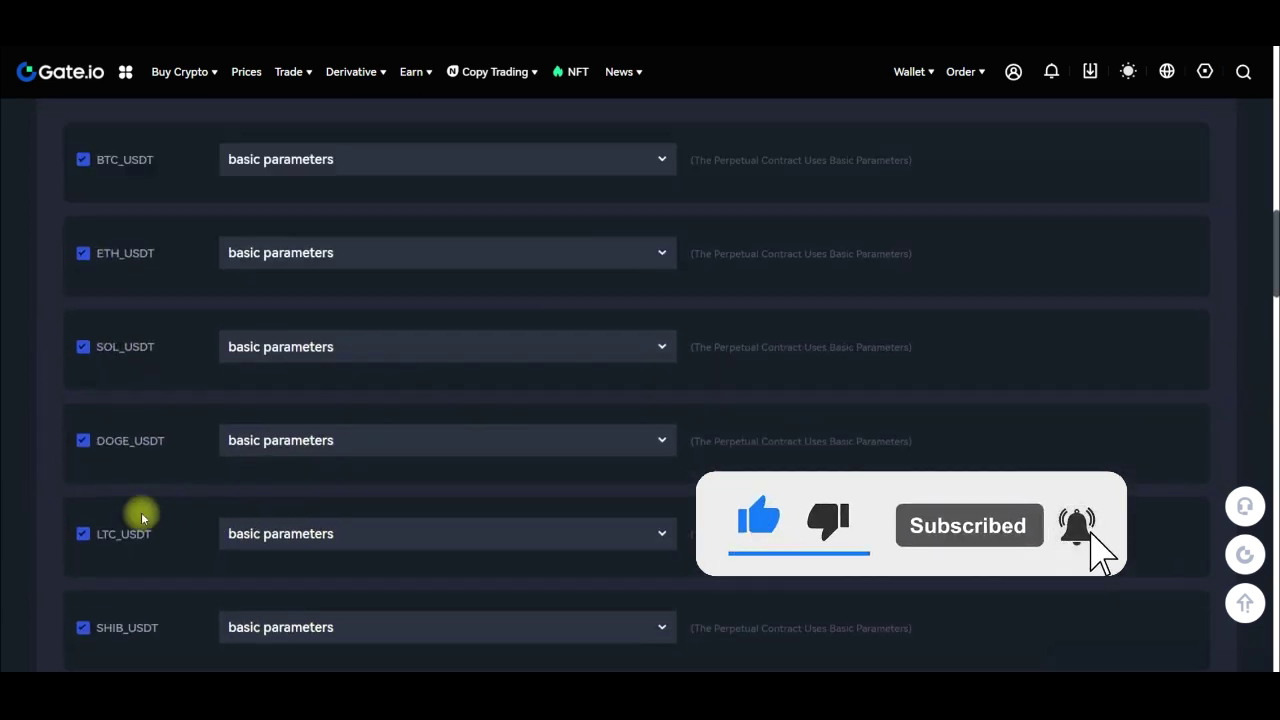
pyautogui.scroll(-3, 140, 535)
pyautogui.click(82, 464)
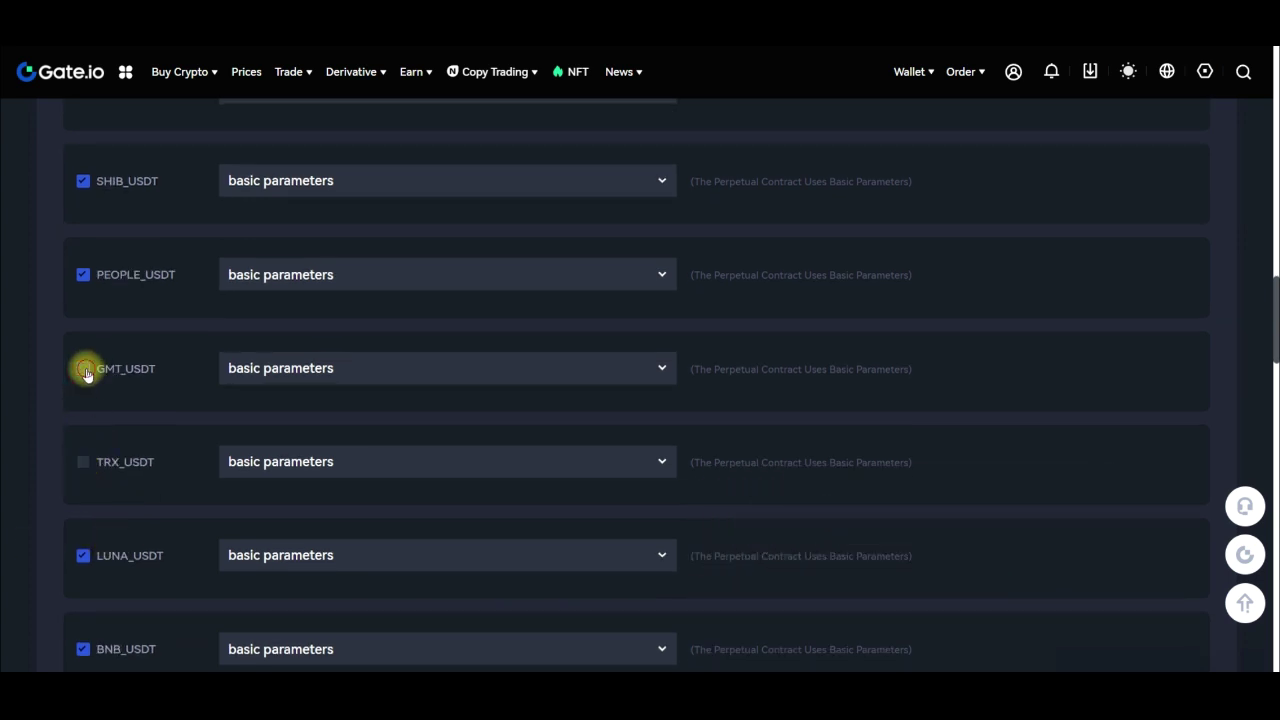
pyautogui.click(82, 462)
pyautogui.scroll(12, 290, 411)
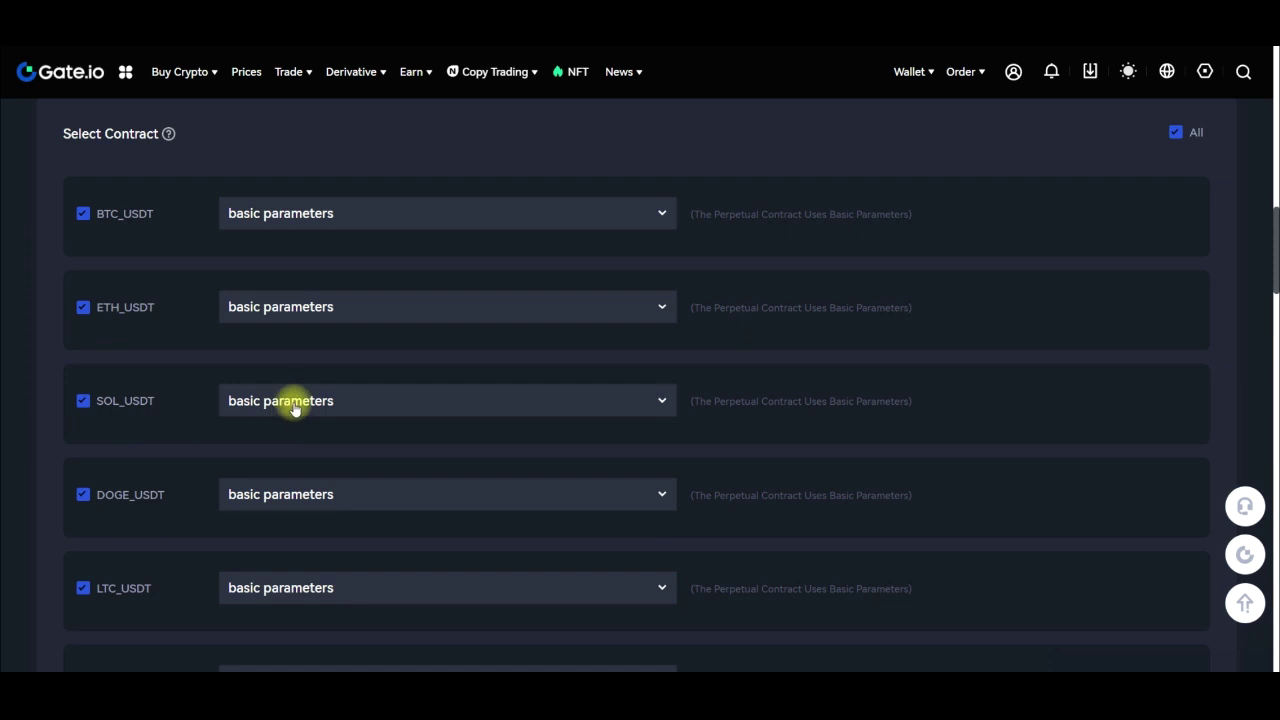
pyautogui.scroll(5, 500, 380)
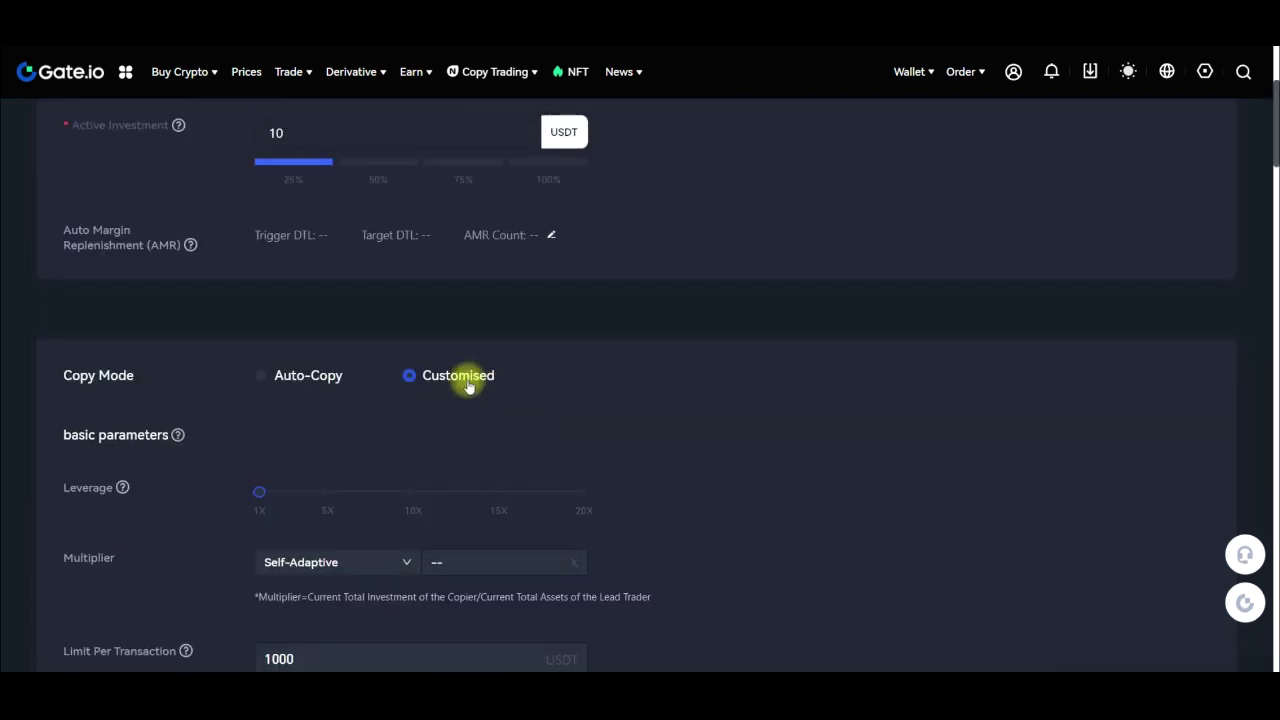
# Select Auto-Copy mode and submit copying with 10 USDT, which returns a balance error
pyautogui.click(262, 375)
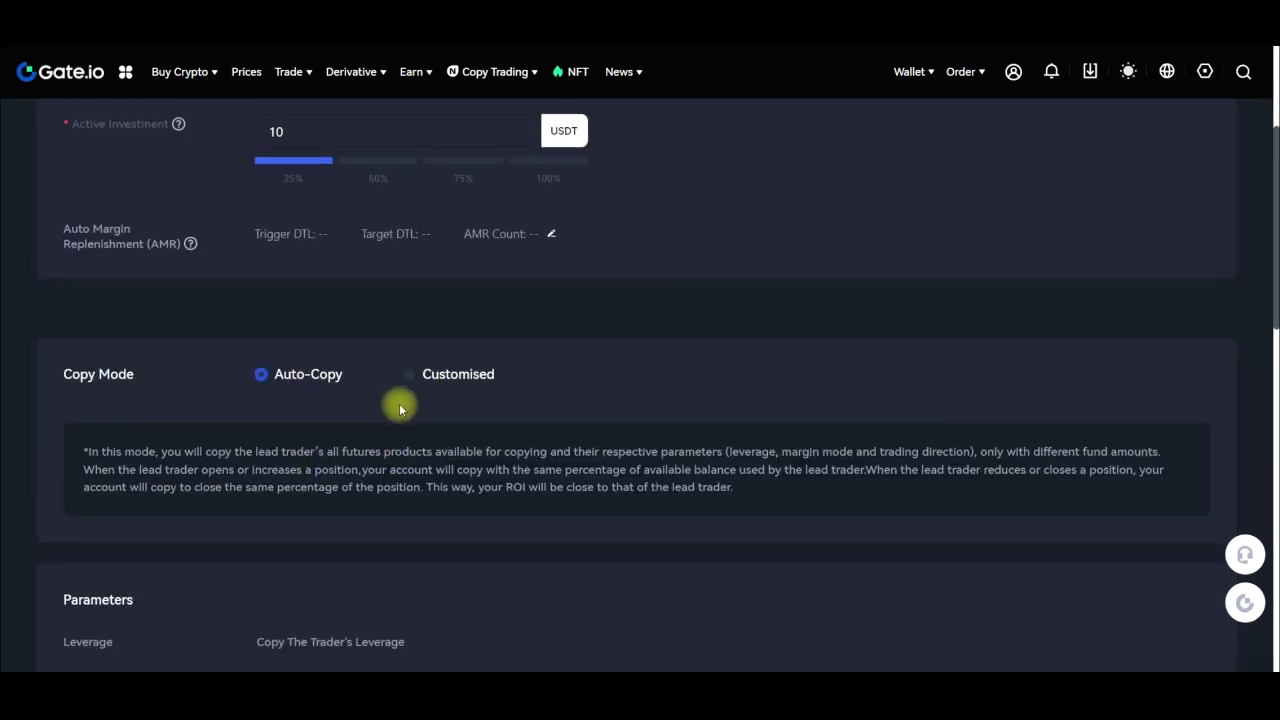
pyautogui.scroll(-3, 400, 403)
pyautogui.scroll(-4, 118, 428)
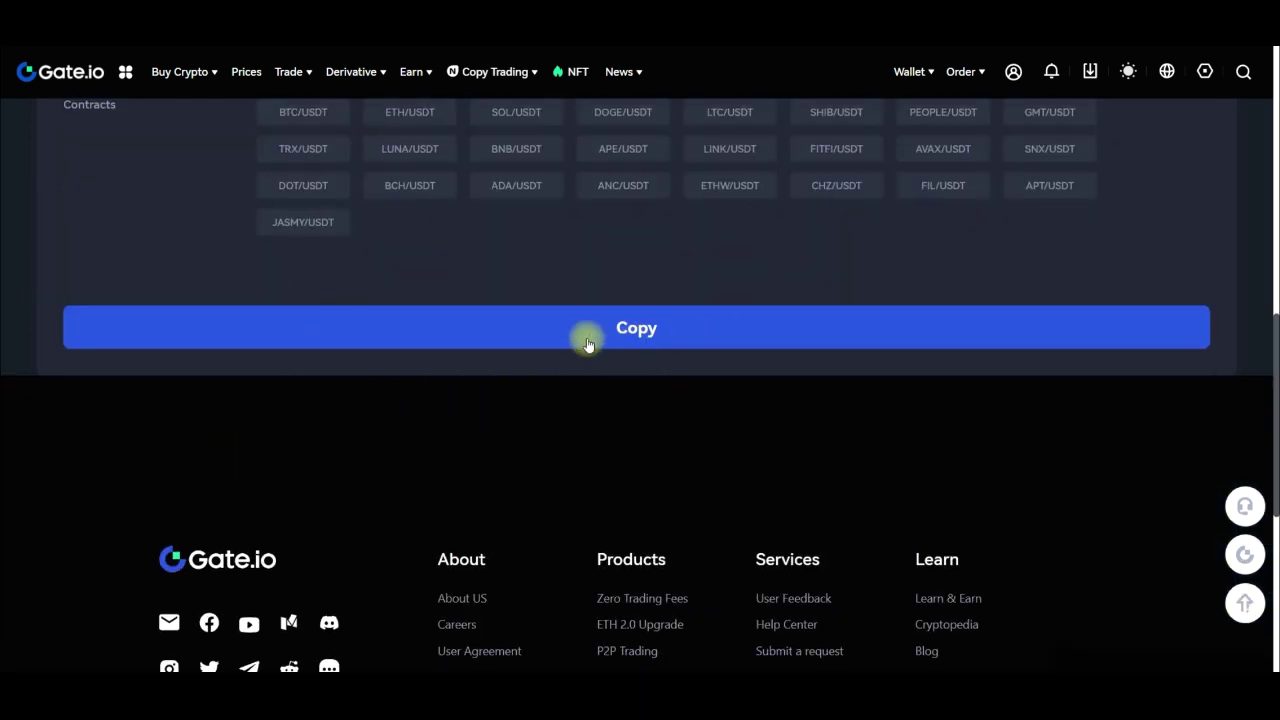
pyautogui.scroll(4, 586, 334)
pyautogui.scroll(-3, 459, 397)
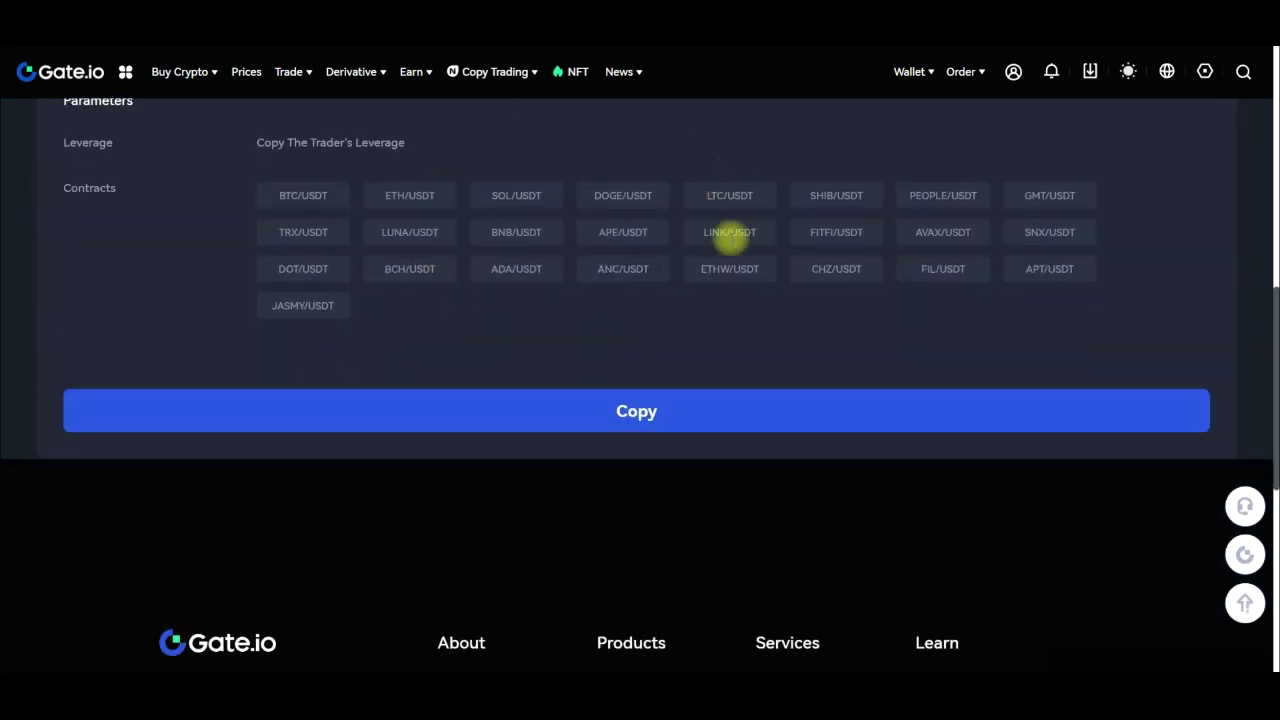
pyautogui.click(630, 424)
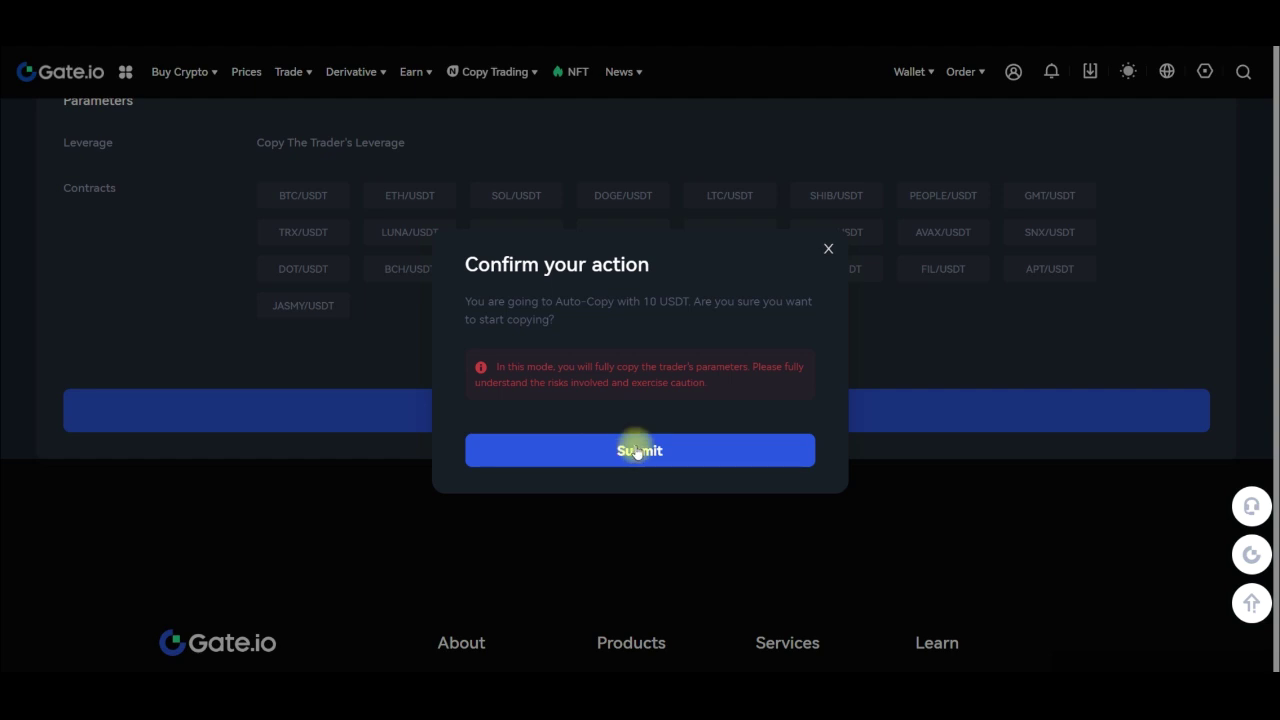
pyautogui.click(637, 451)
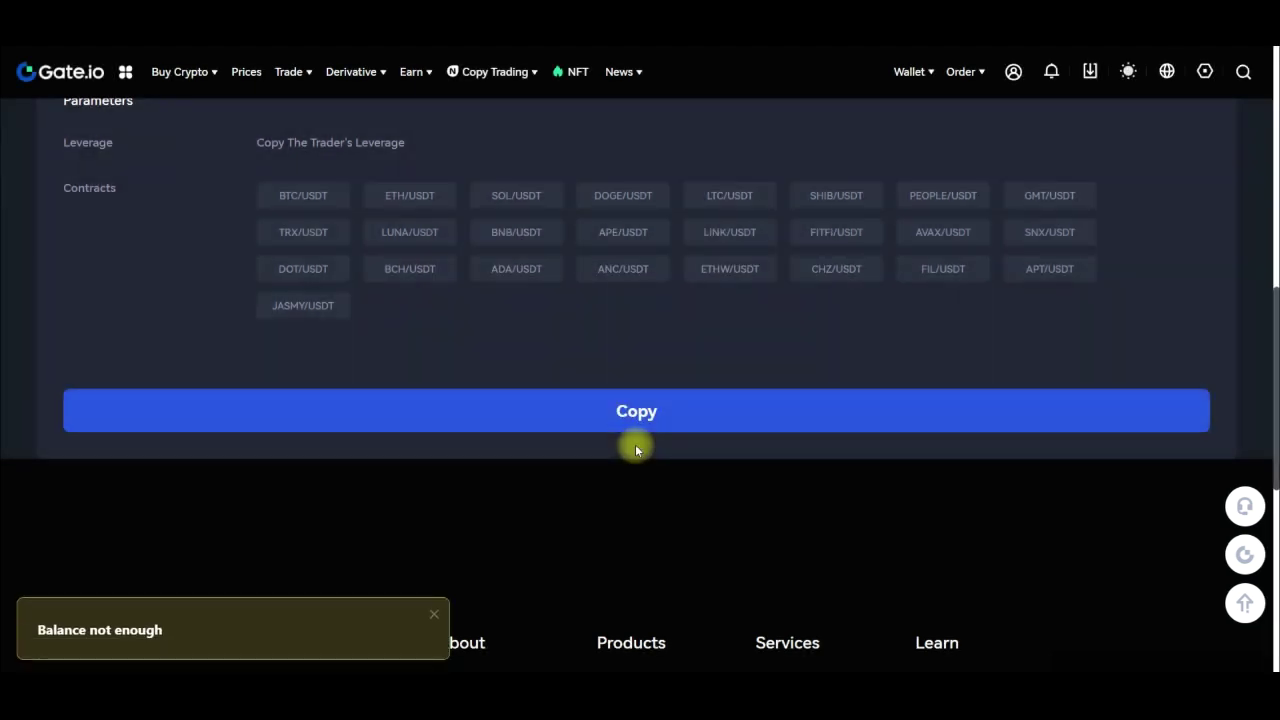
# Retry Copy and confirm starting Auto-Copy with 10 USDT again
pyautogui.scroll(2, 560, 475)
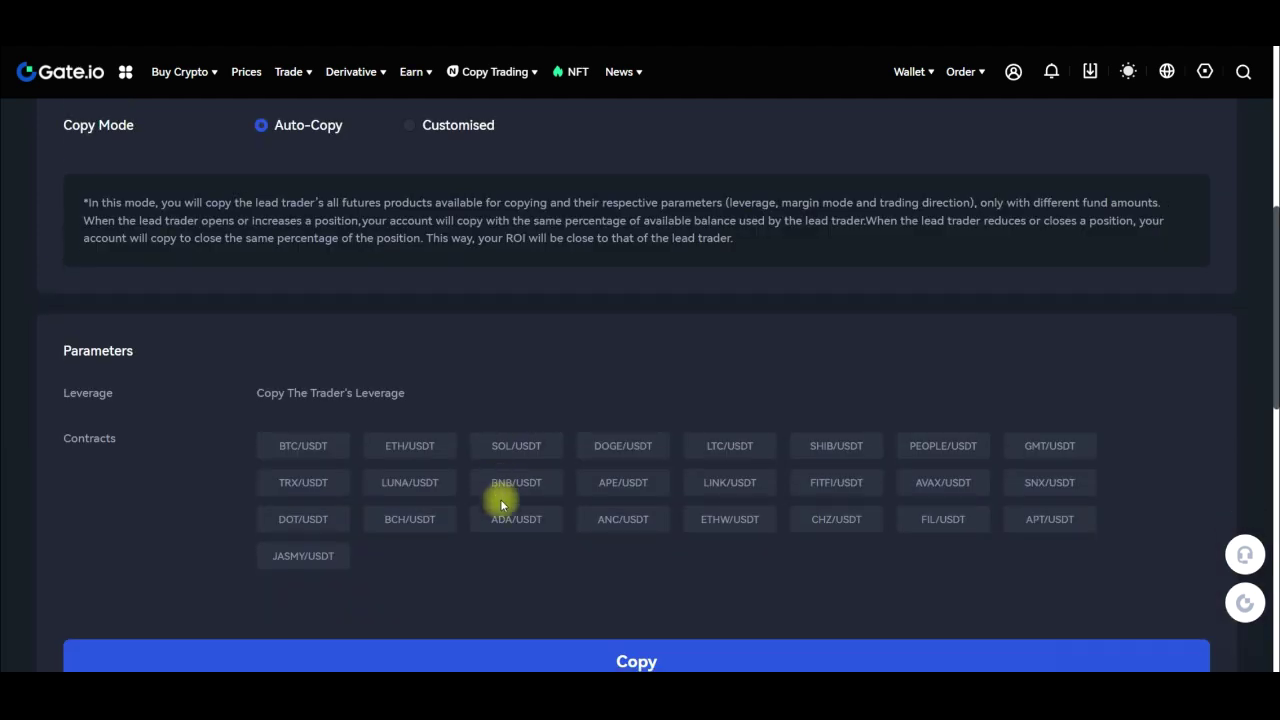
pyautogui.scroll(-3, 520, 300)
pyautogui.scroll(2, 509, 375)
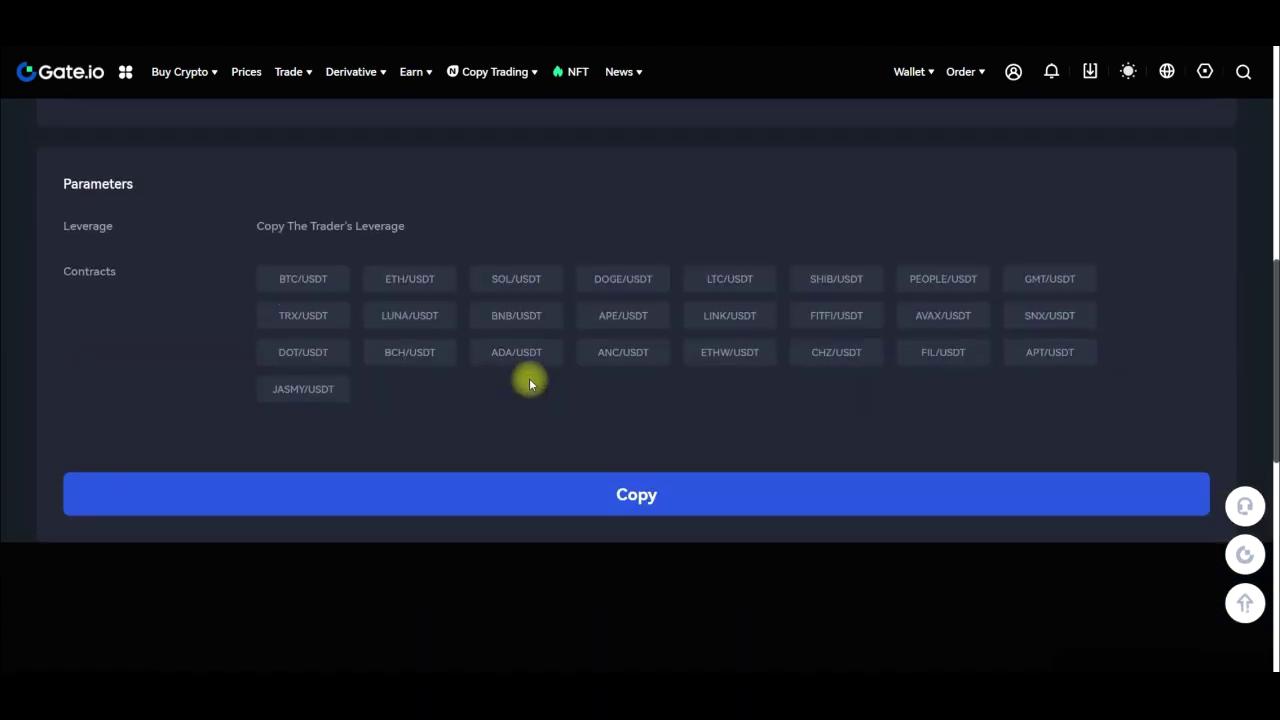
pyautogui.click(618, 487)
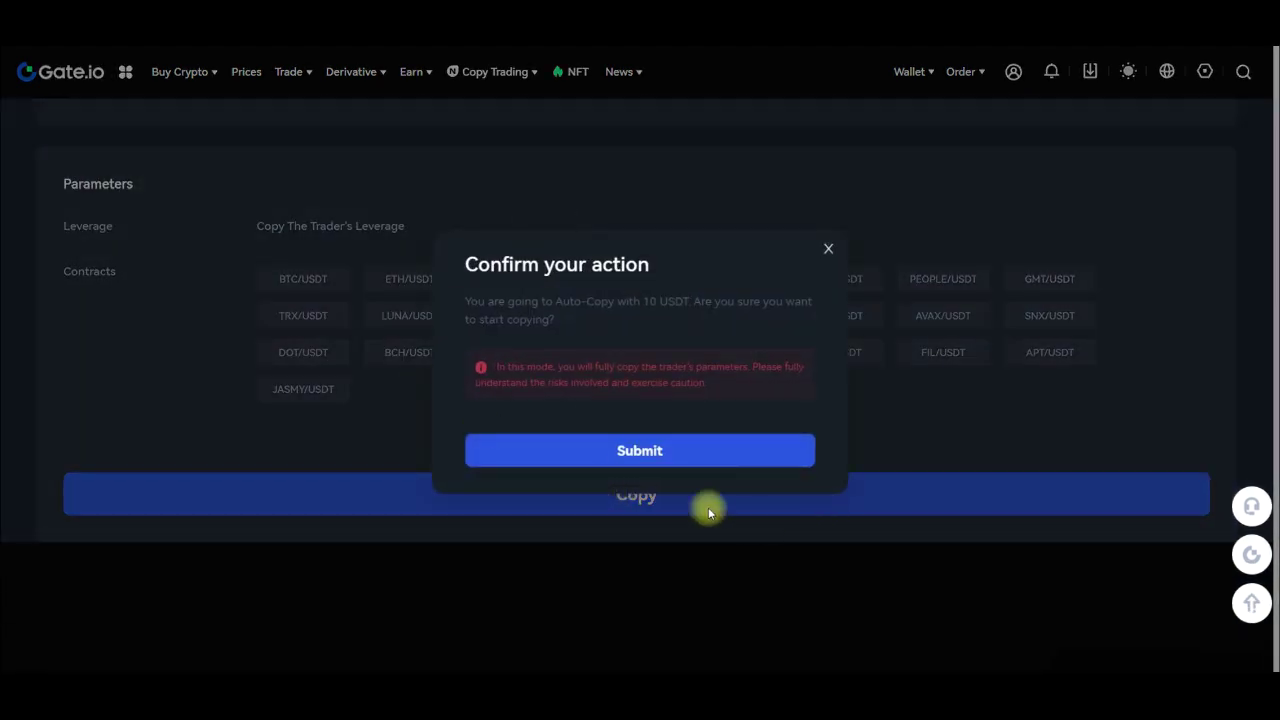
pyautogui.click(615, 451)
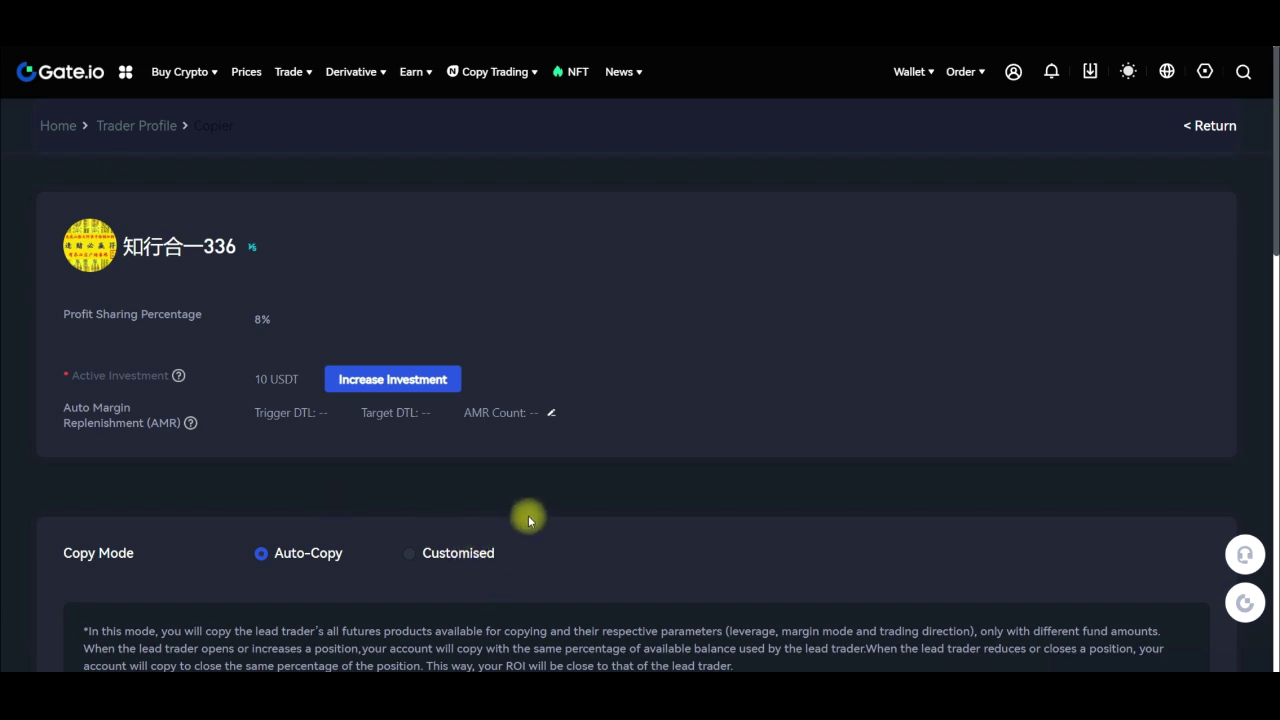
# Check the copier page's 10 USDT Auto-Copy investment, then view the wallet's Funds Overview
pyautogui.scroll(-10, 527, 521)
pyautogui.scroll(10, 550, 485)
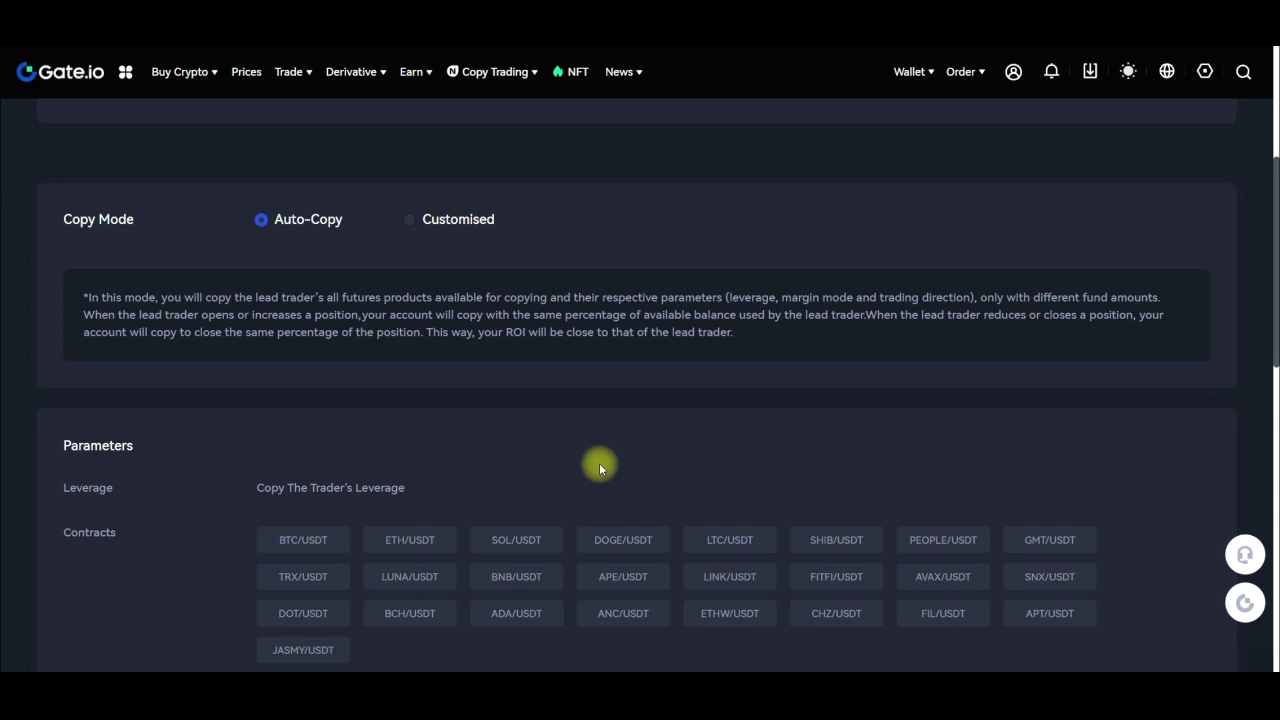
pyautogui.scroll(3, 645, 401)
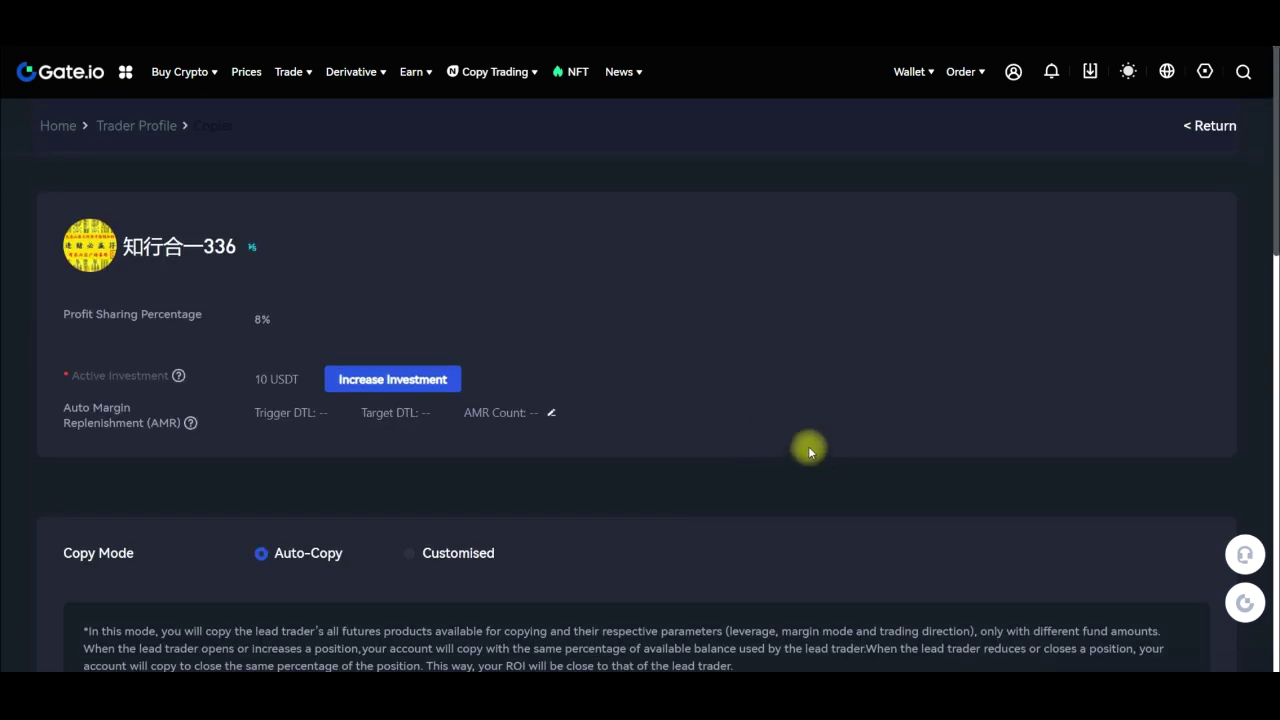
pyautogui.click(914, 71)
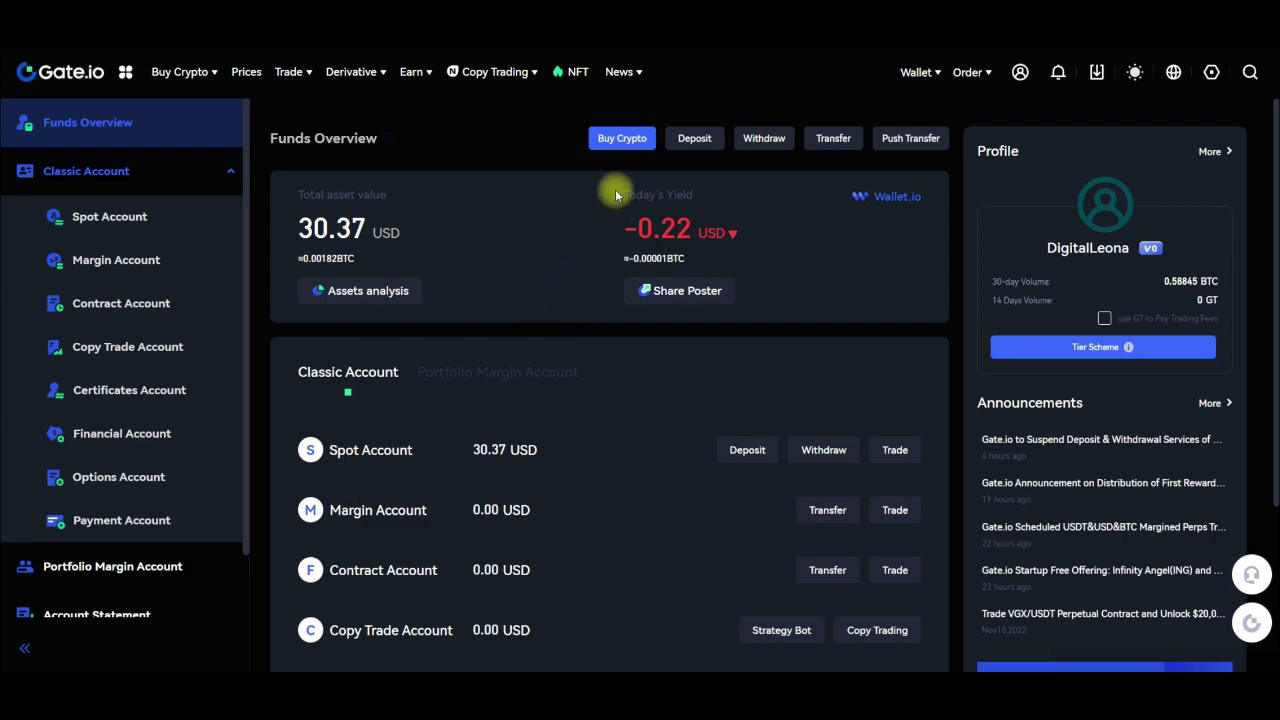
pyautogui.click(838, 140)
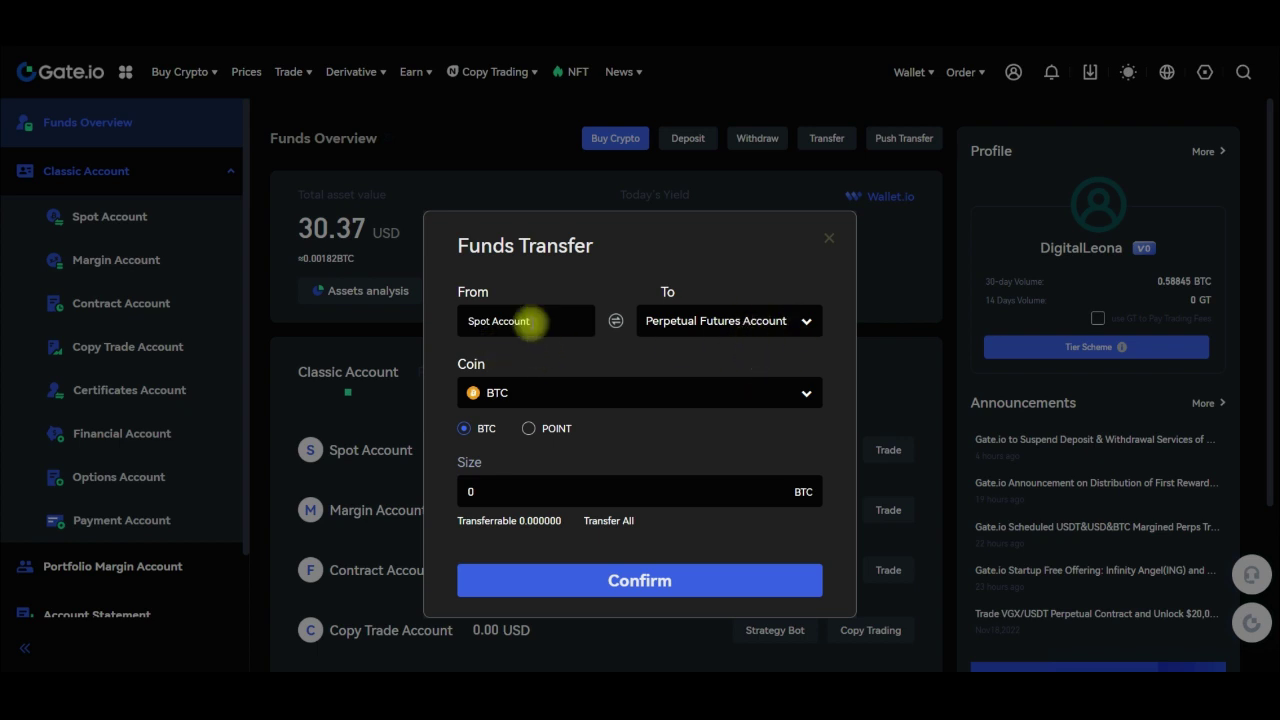
pyautogui.click(616, 321)
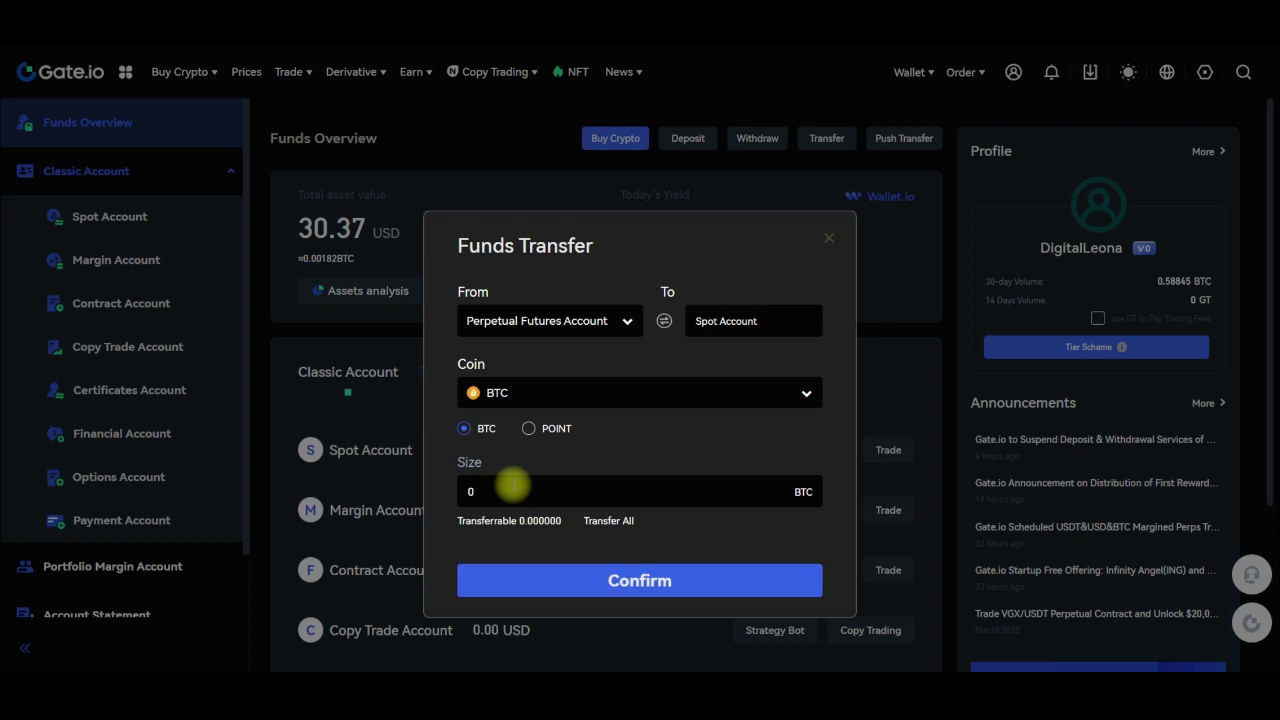
pyautogui.click(828, 240)
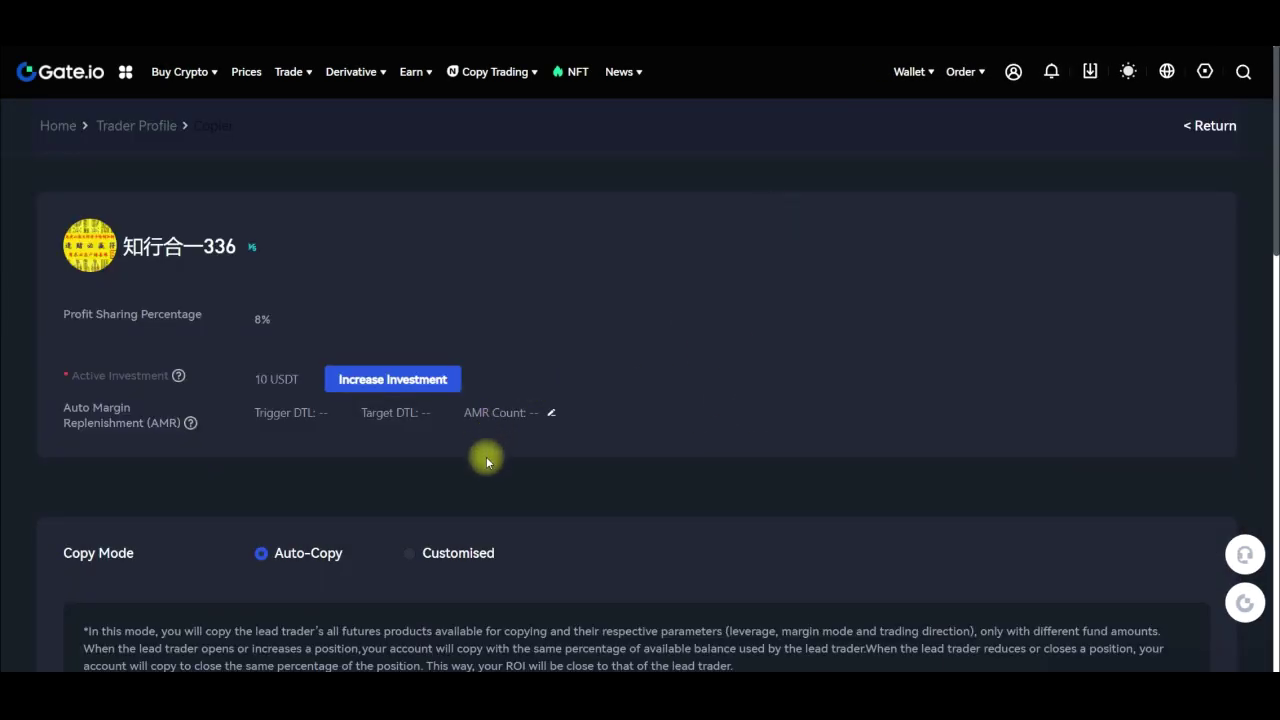
pyautogui.scroll(-10, 601, 447)
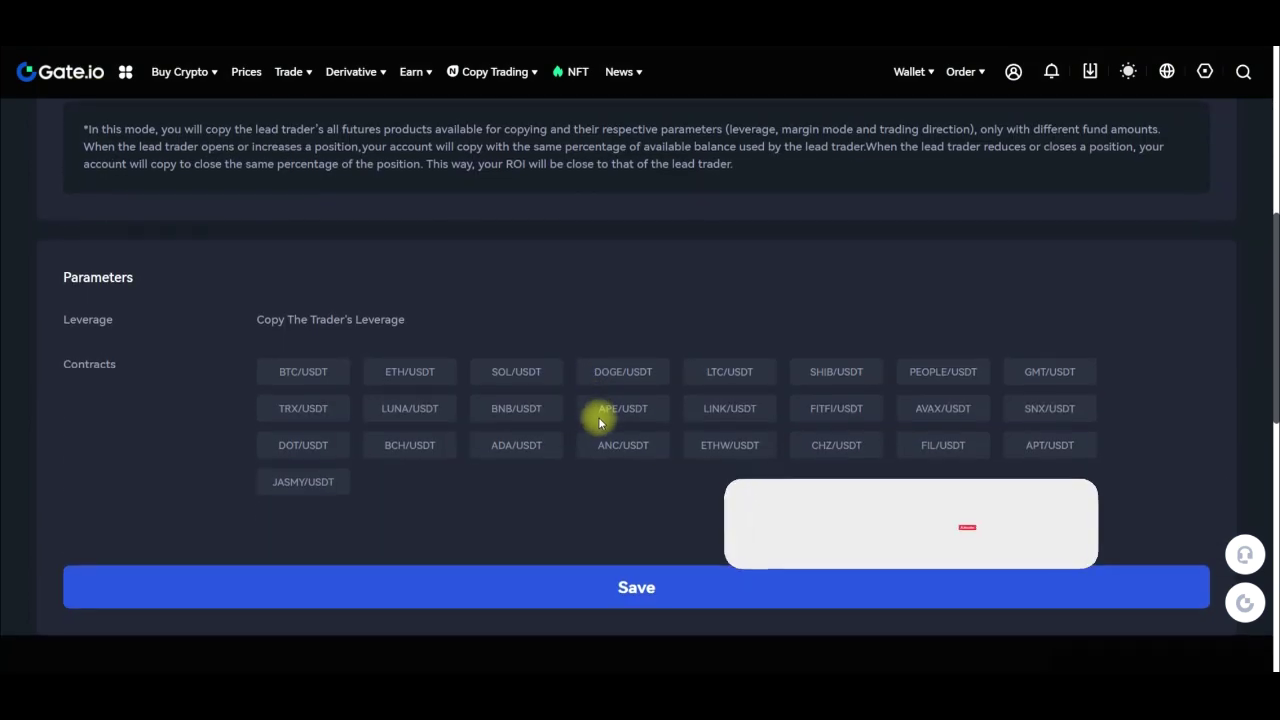
pyautogui.scroll(5, 452, 450)
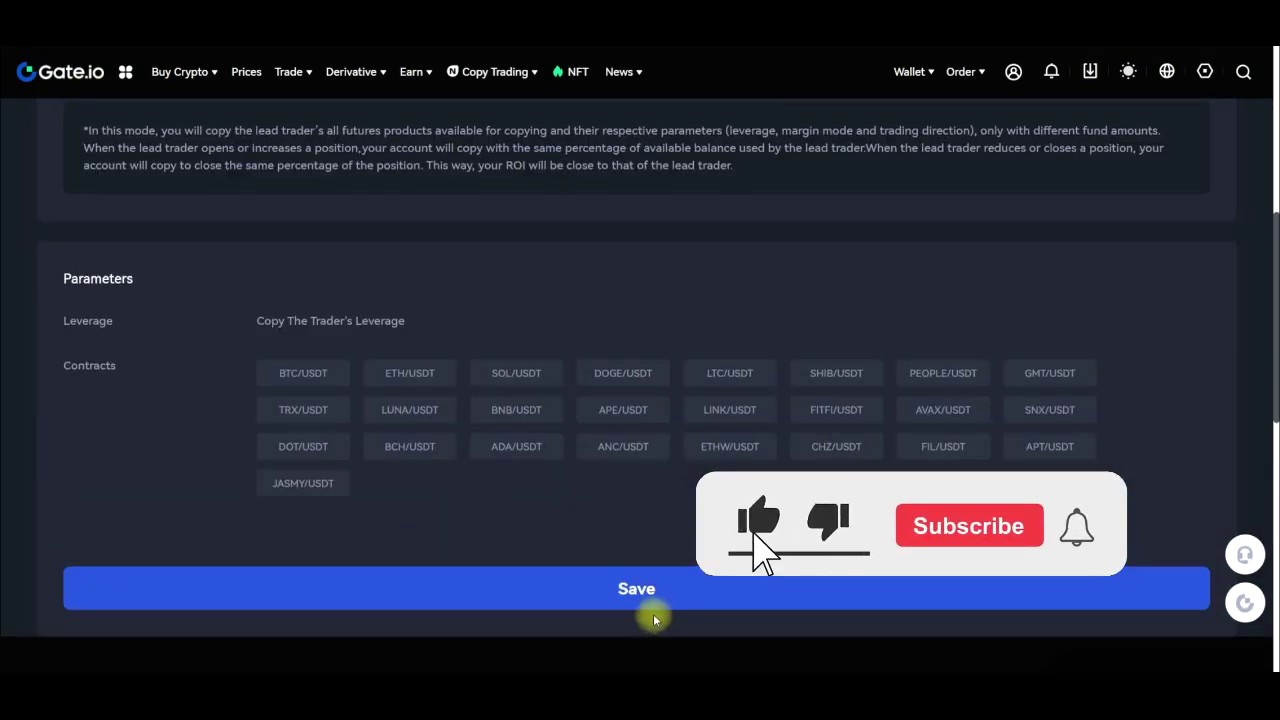
pyautogui.scroll(5, 622, 491)
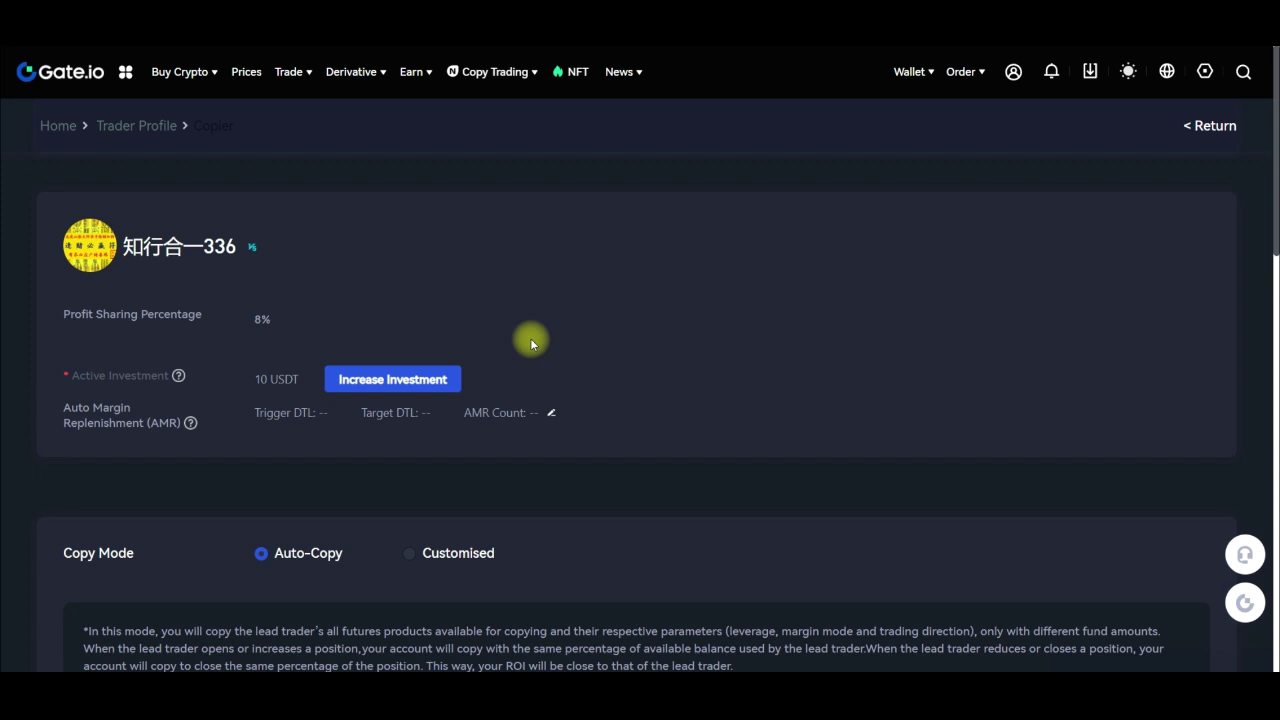
pyautogui.moveTo(251, 380); pyautogui.dragTo(321, 381)
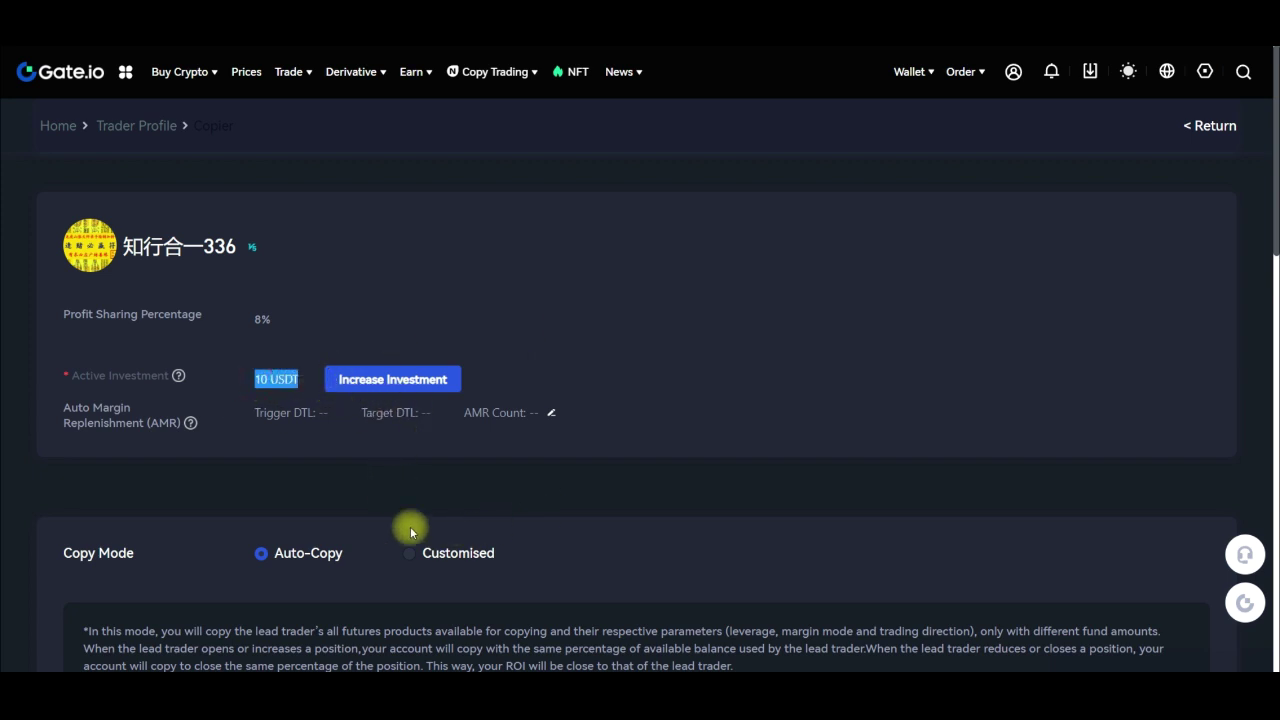
pyautogui.click(417, 499)
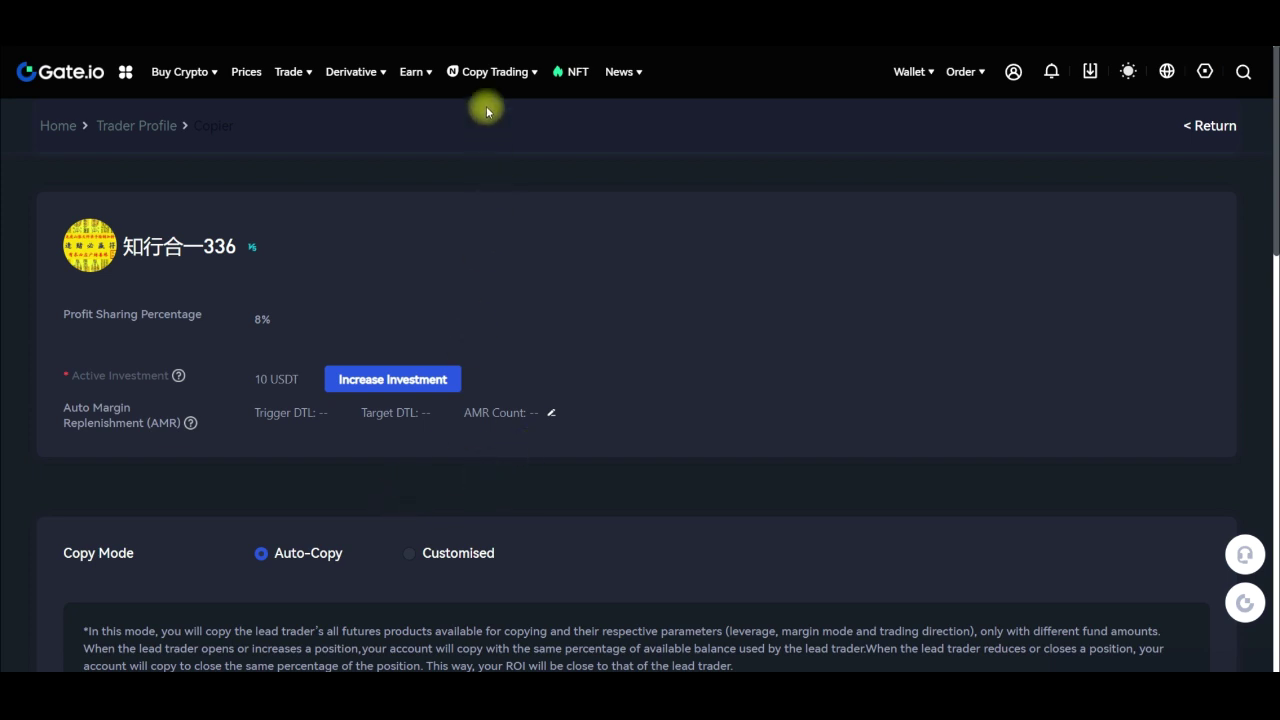
pyautogui.moveTo(503, 80)
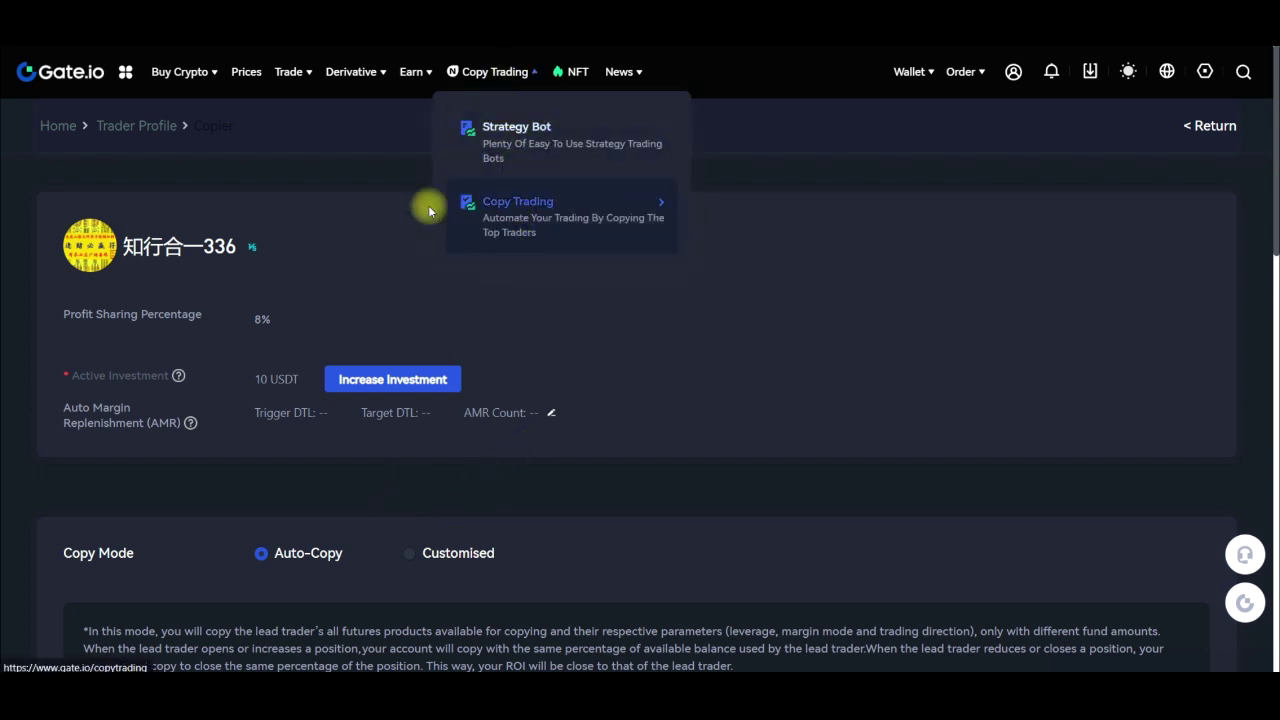